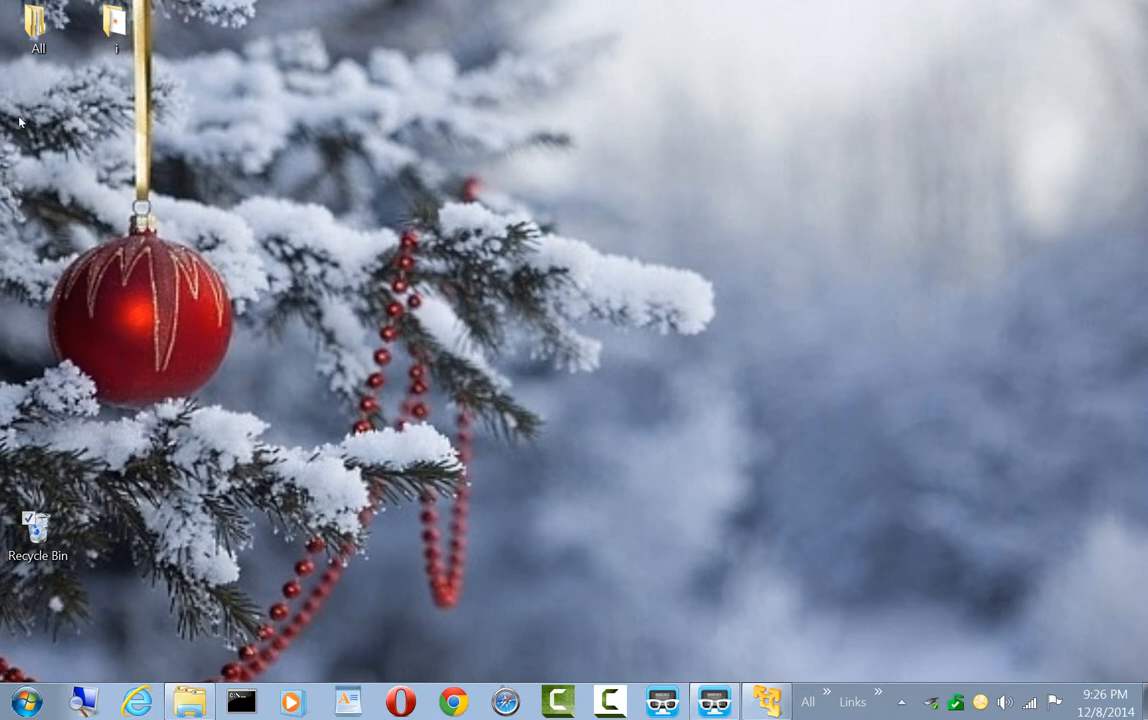
# Check the properties of the 10 Test folder on the Virtual Systems (F:) drive, then close the folder window
pyautogui.press('super+e')
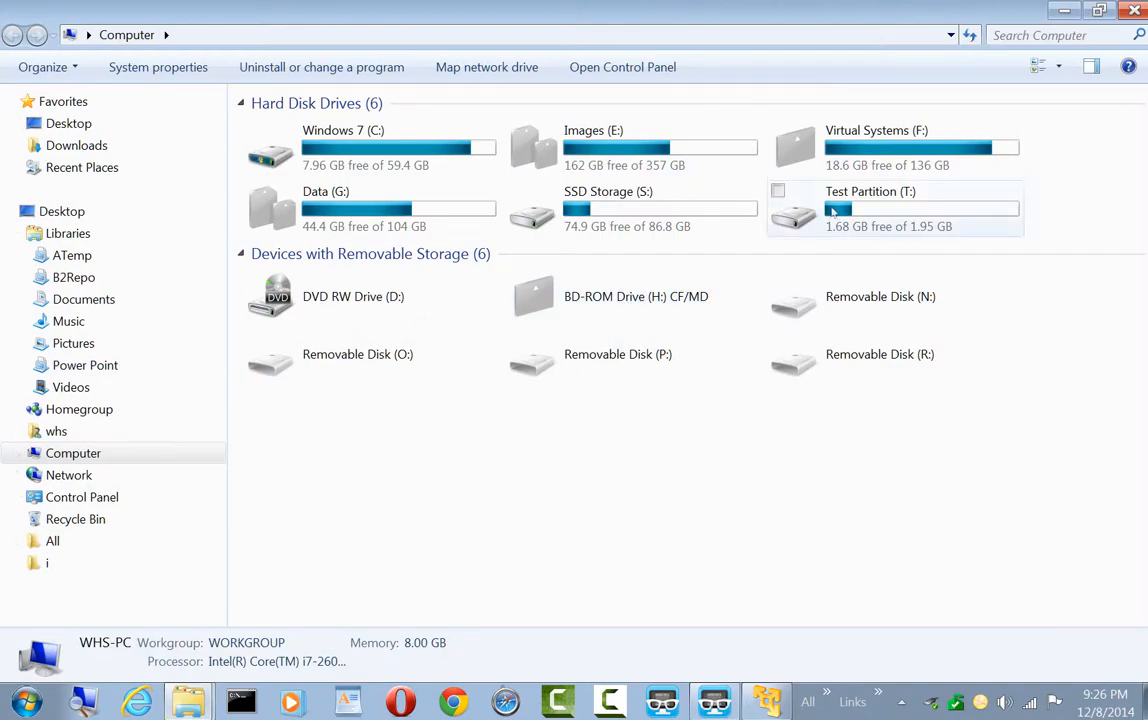
pyautogui.doubleClick(888, 151)
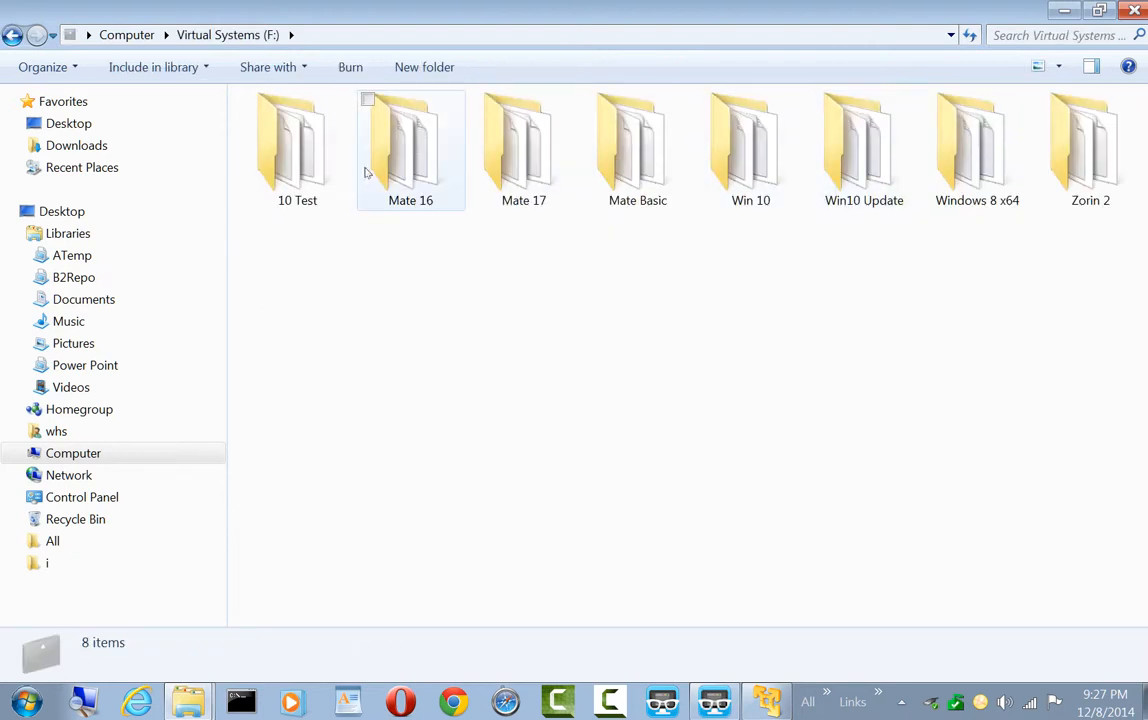
pyautogui.rightClick(290, 163)
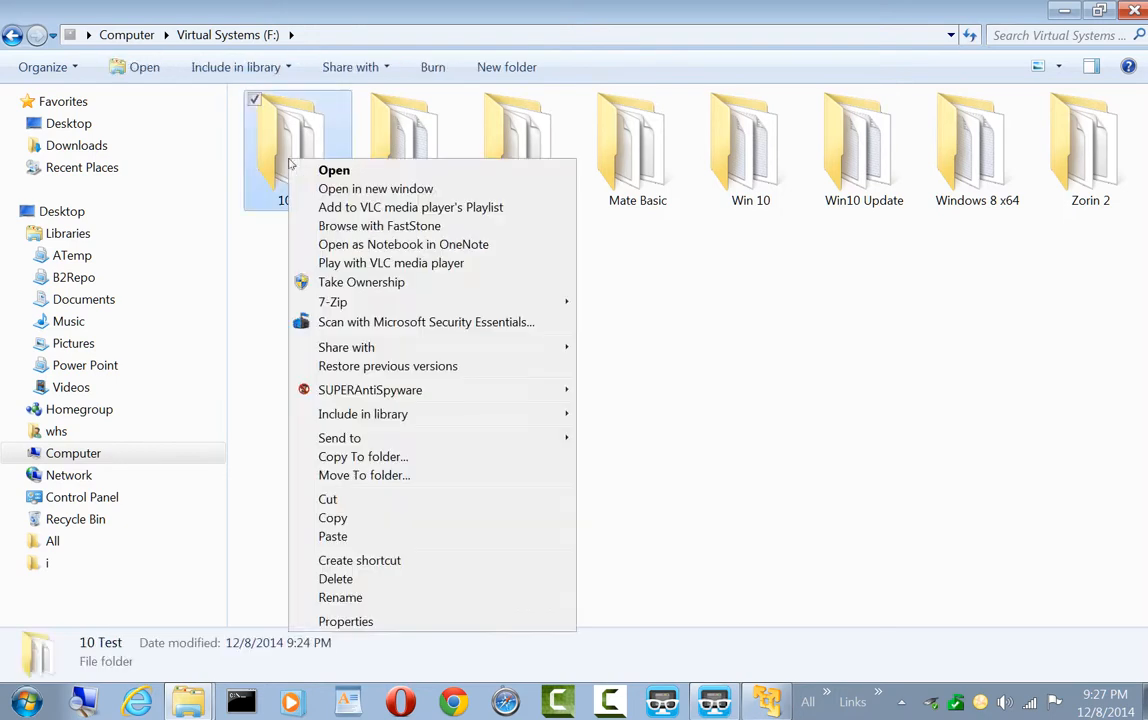
pyautogui.click(330, 622)
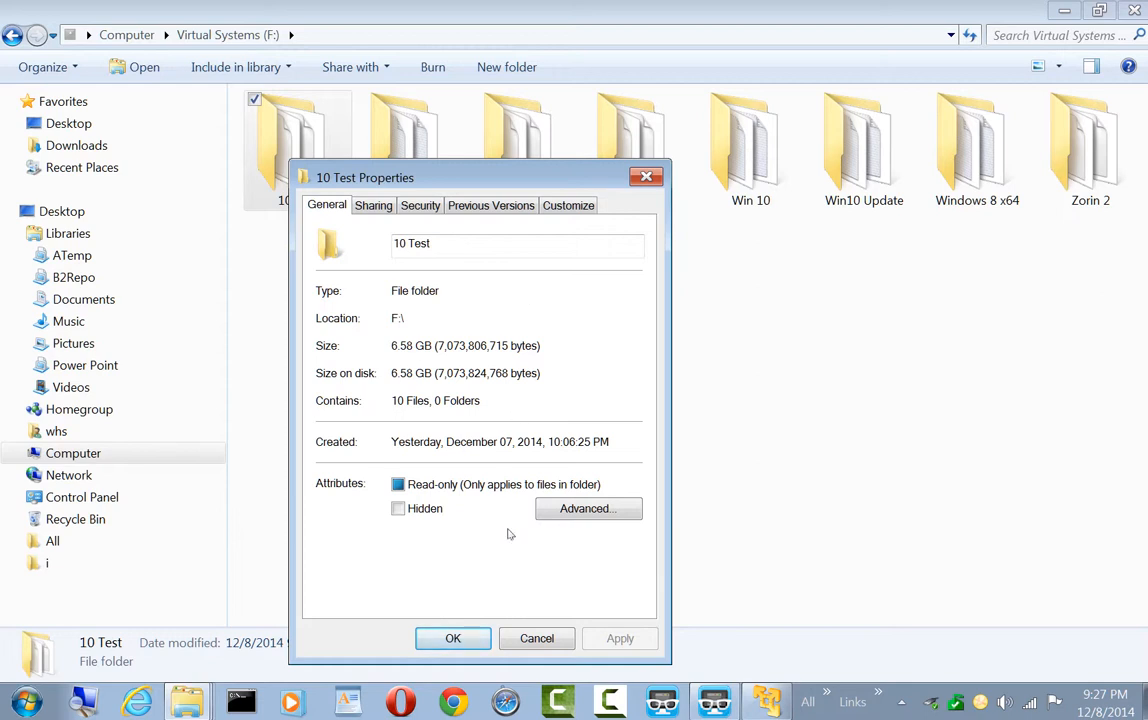
pyautogui.click(453, 639)
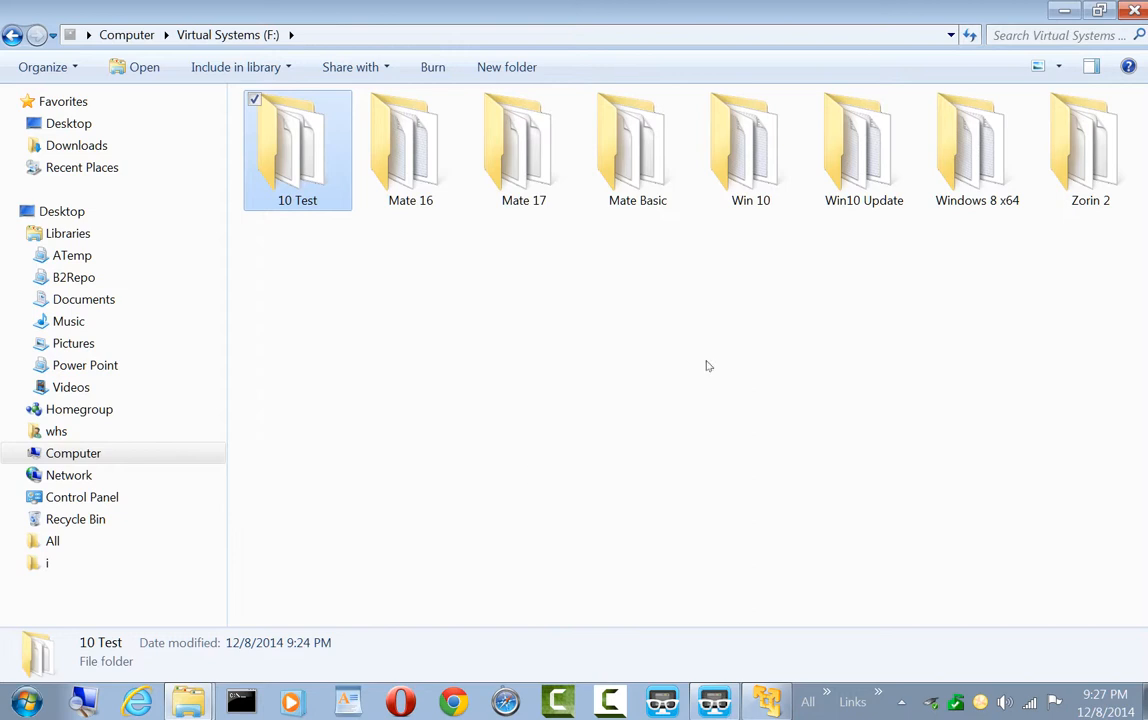
pyautogui.click(1132, 10)
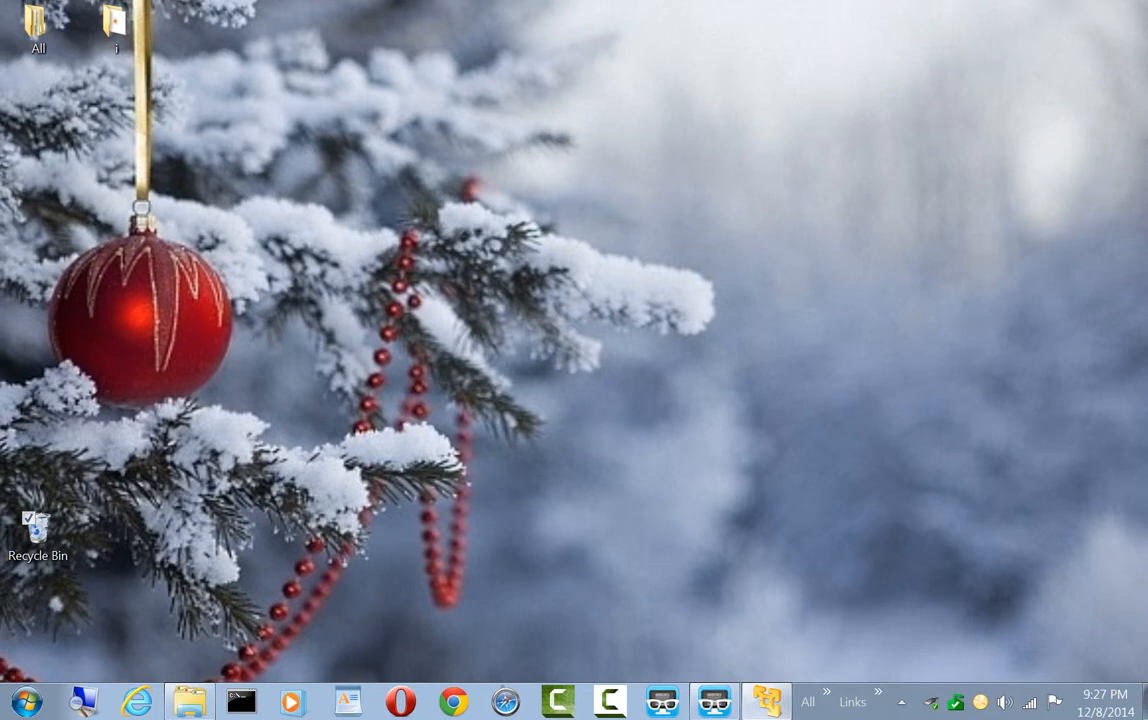
# Look up the 10 Test folder inside Virtual Partitions in the Documents library, then close the window
pyautogui.click(19, 207)
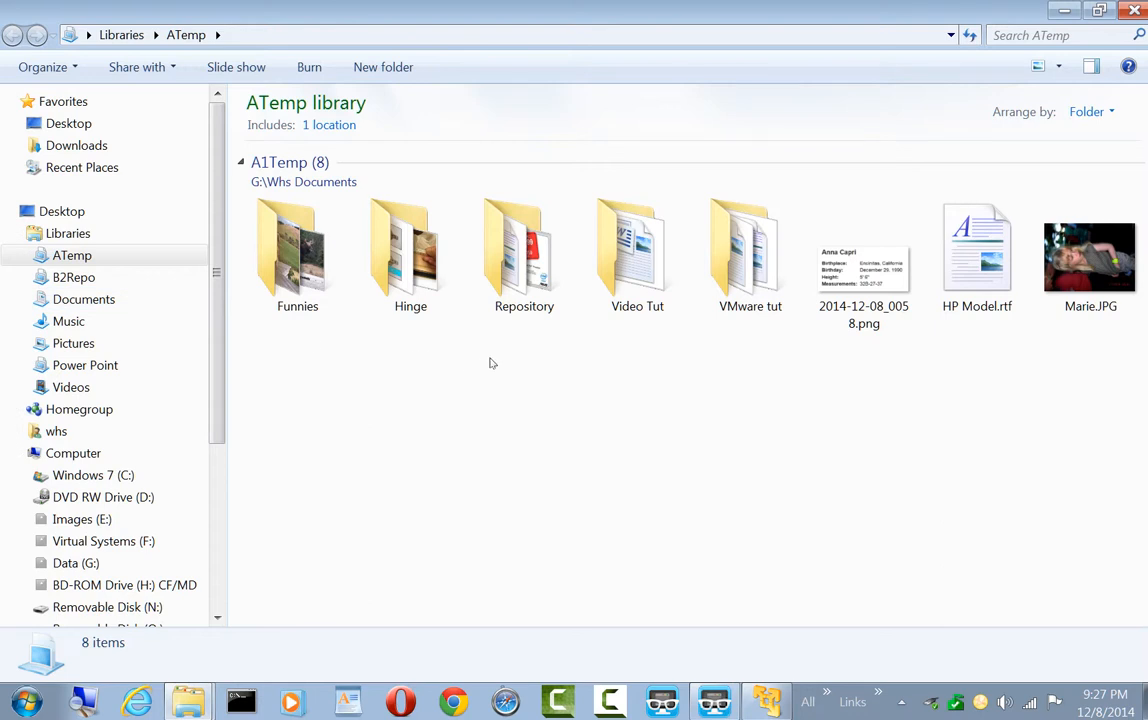
pyautogui.click(115, 299)
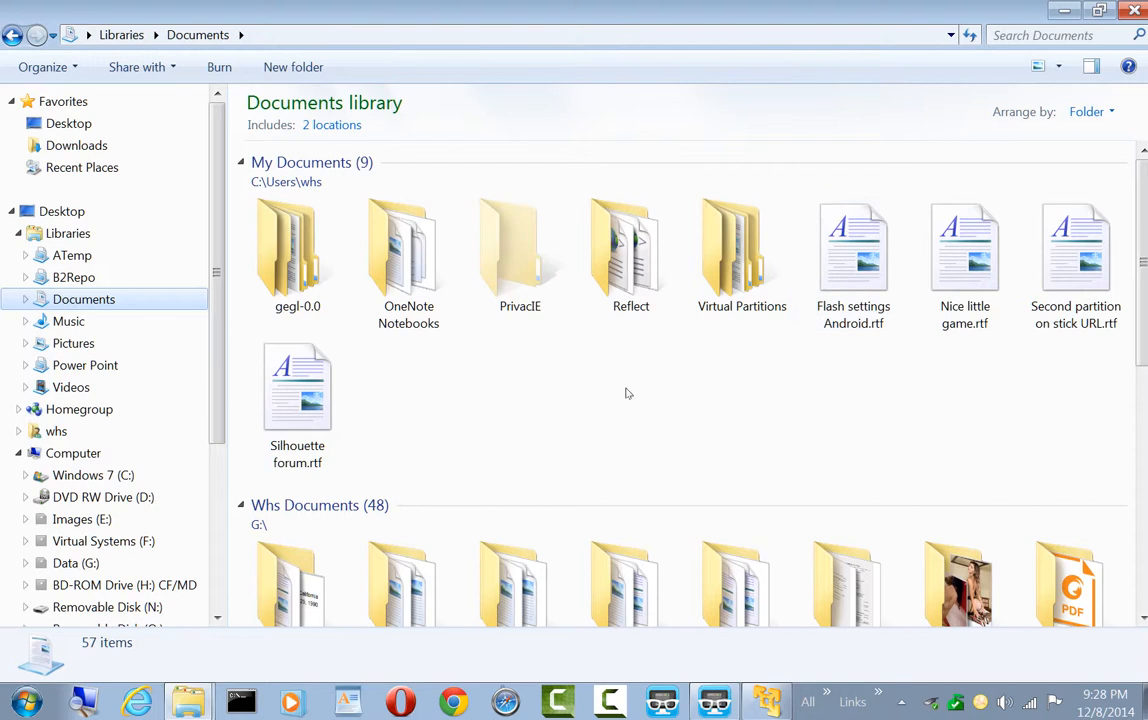
pyautogui.scroll(-2, 626, 393)
pyautogui.scroll(-5, 626, 393)
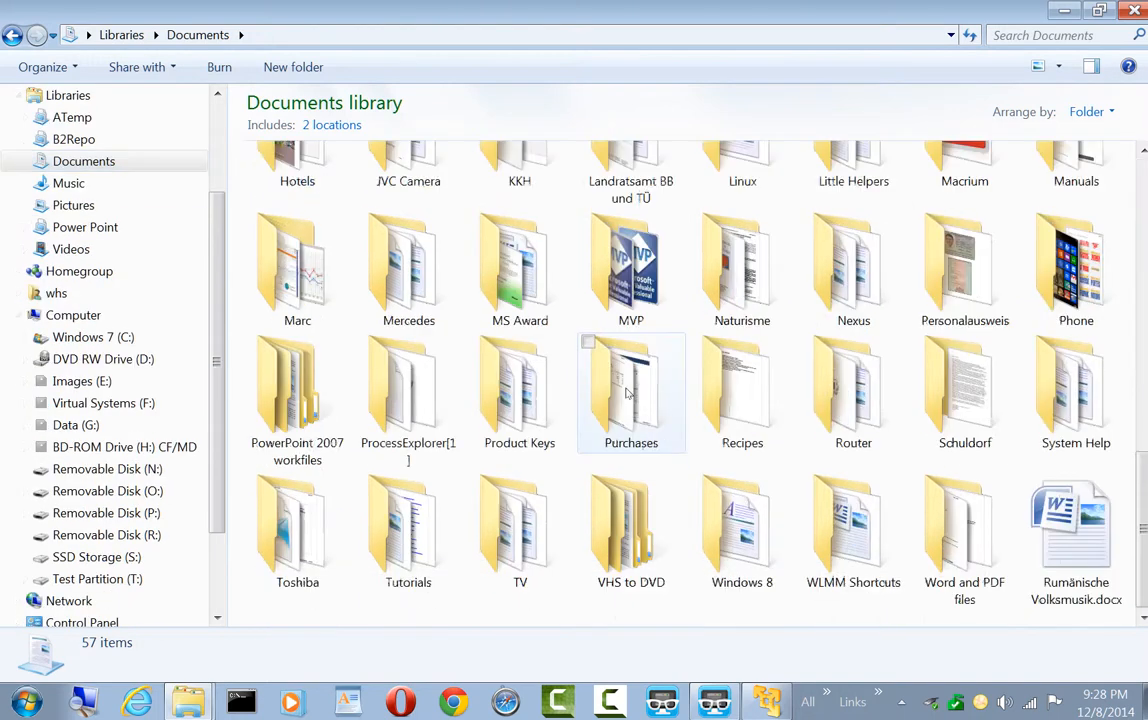
pyautogui.scroll(5, 626, 393)
pyautogui.scroll(-5, 626, 393)
pyautogui.scroll(5, 626, 393)
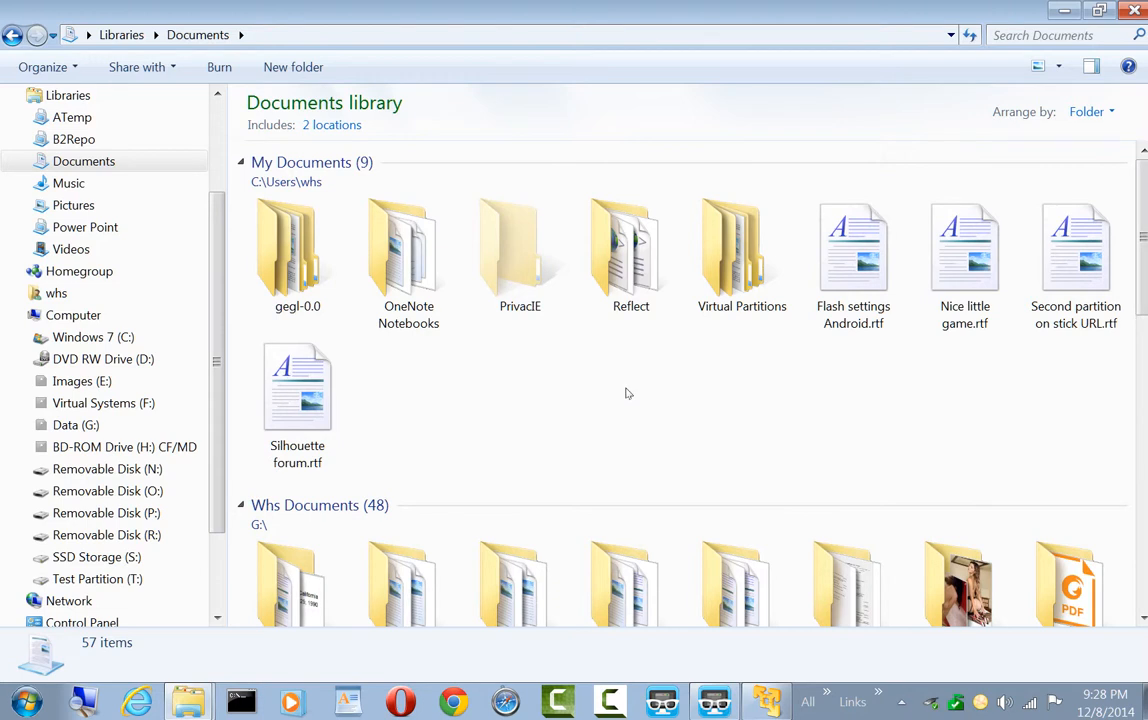
pyautogui.click(713, 280)
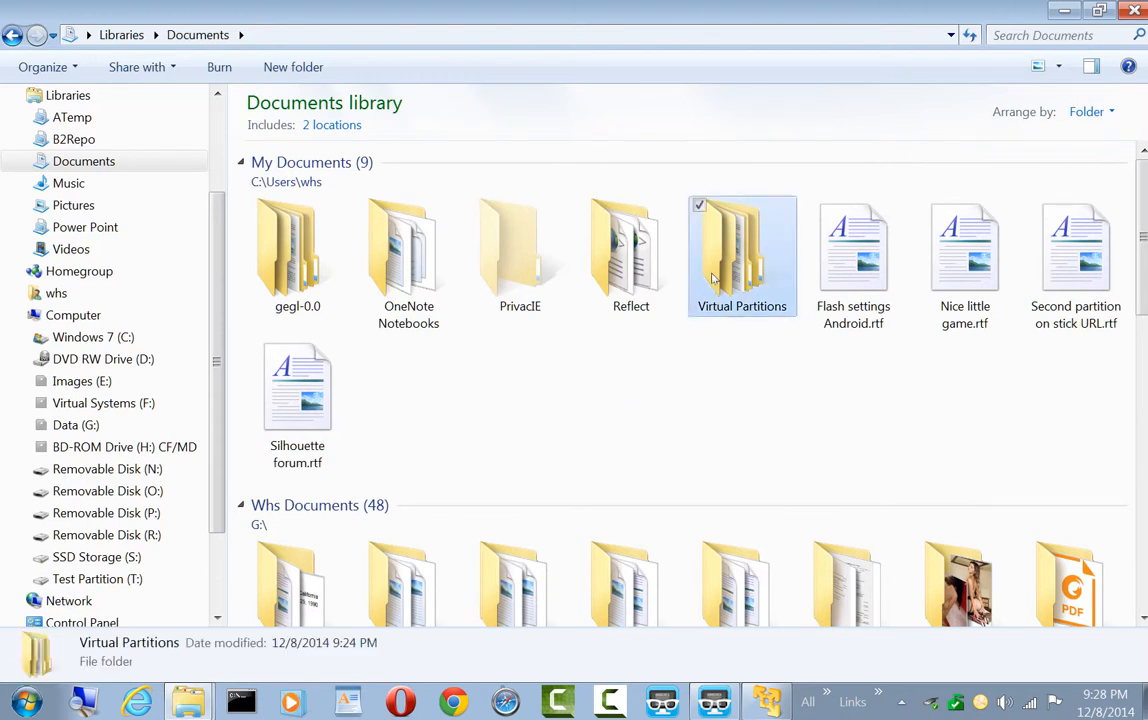
pyautogui.doubleClick(713, 280)
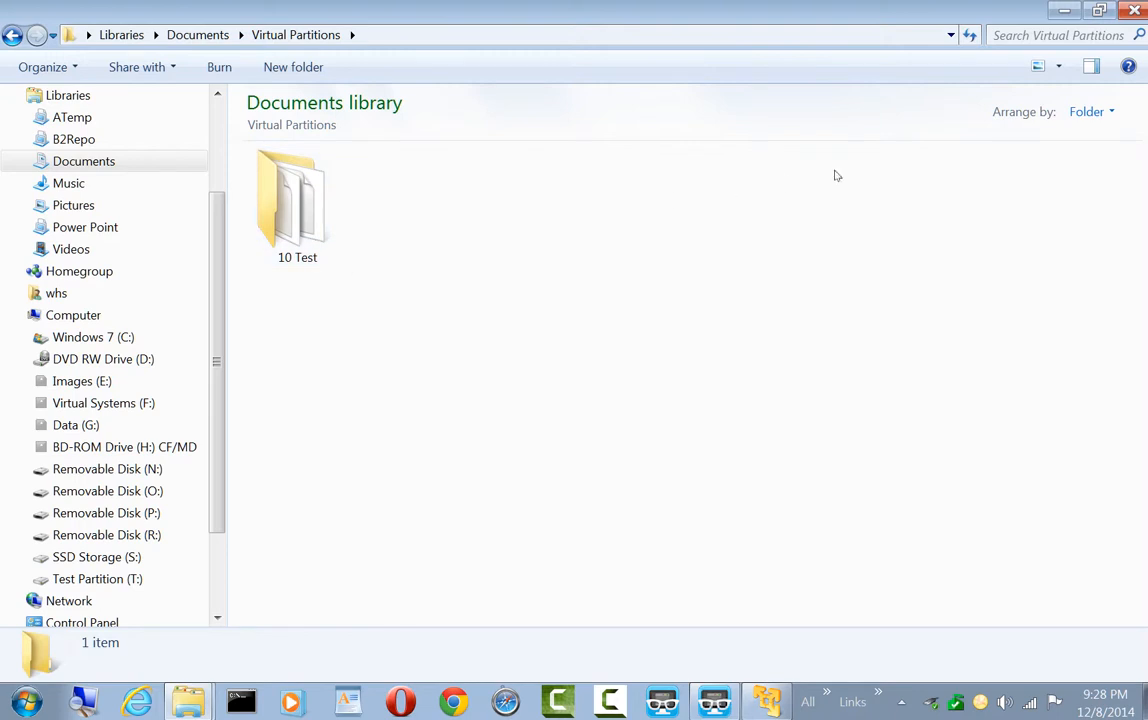
pyautogui.click(1135, 11)
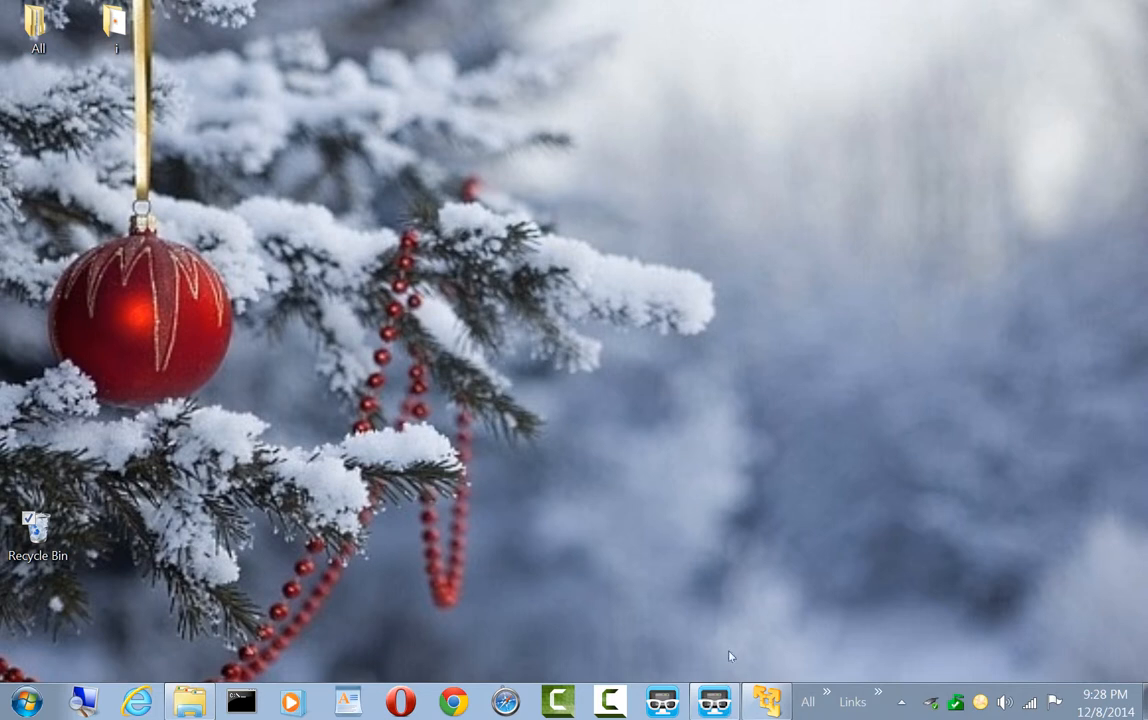
# In VMware Player, open the virtual machine file 10 Test.vmx from Documents > Virtual Partitions > 10 Test
pyautogui.click(768, 704)
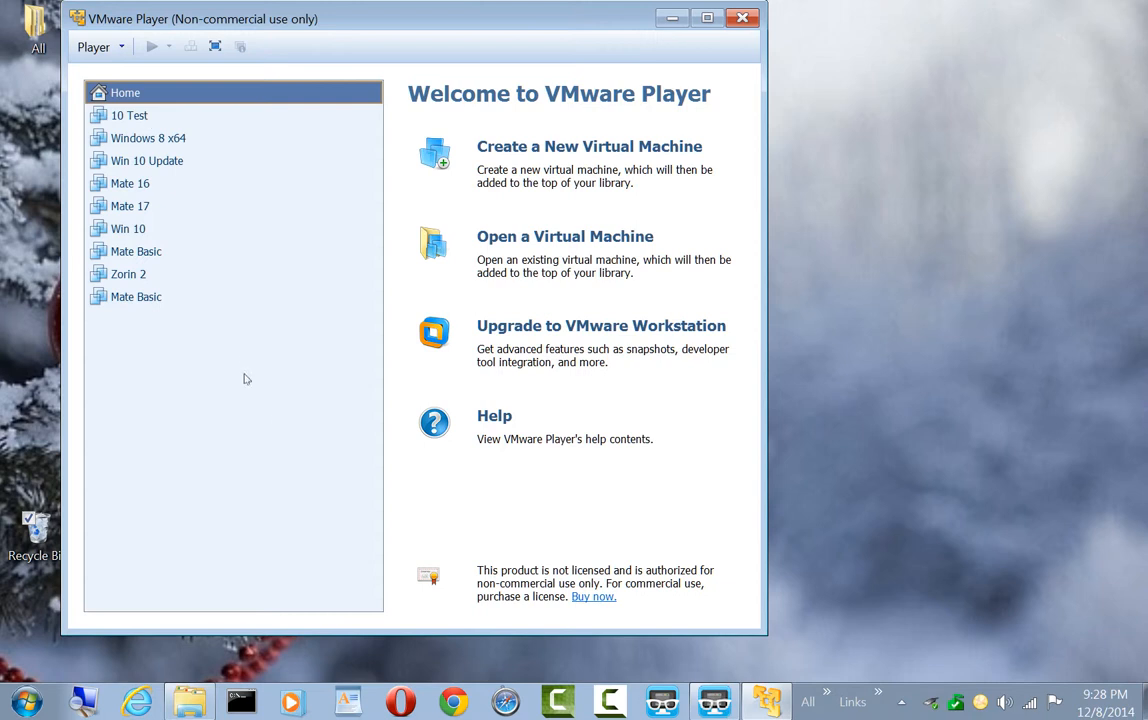
pyautogui.click(518, 240)
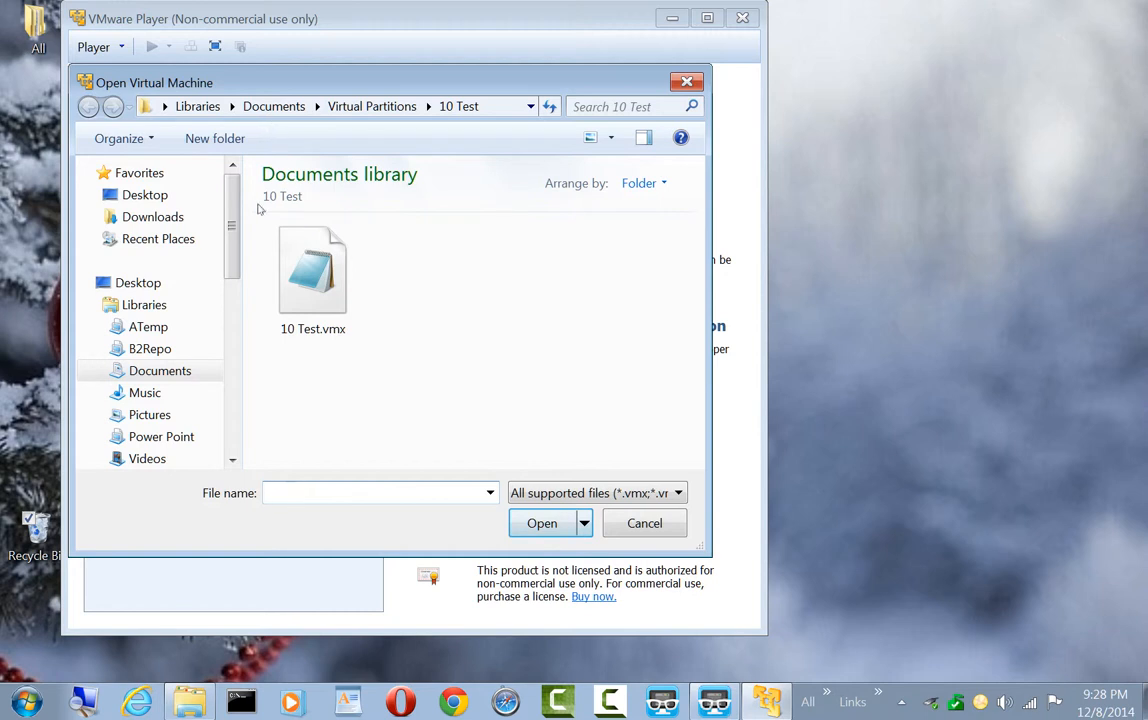
pyautogui.click(150, 328)
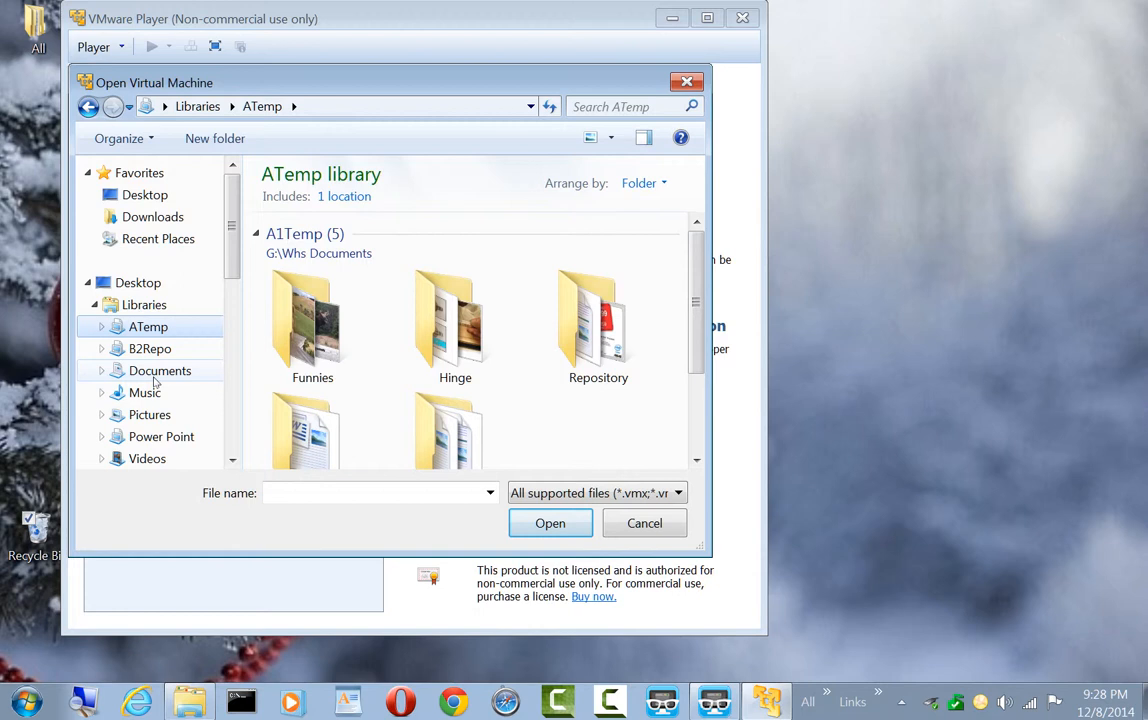
pyautogui.click(156, 372)
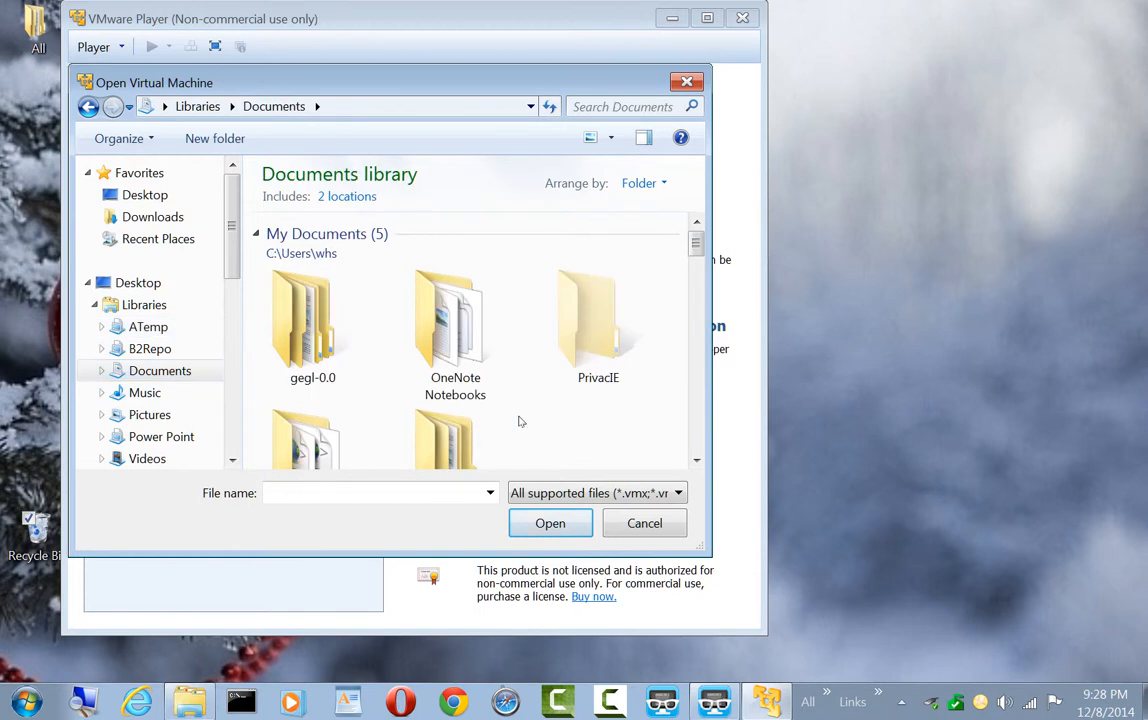
pyautogui.scroll(-1, 519, 423)
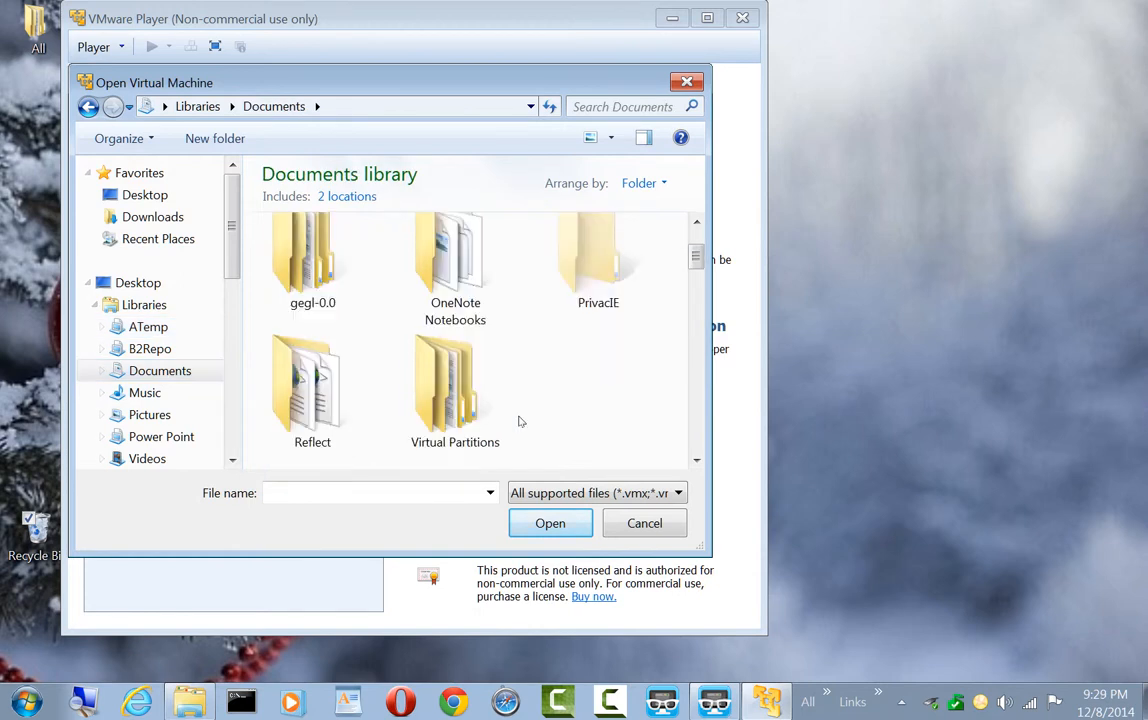
pyautogui.doubleClick(455, 398)
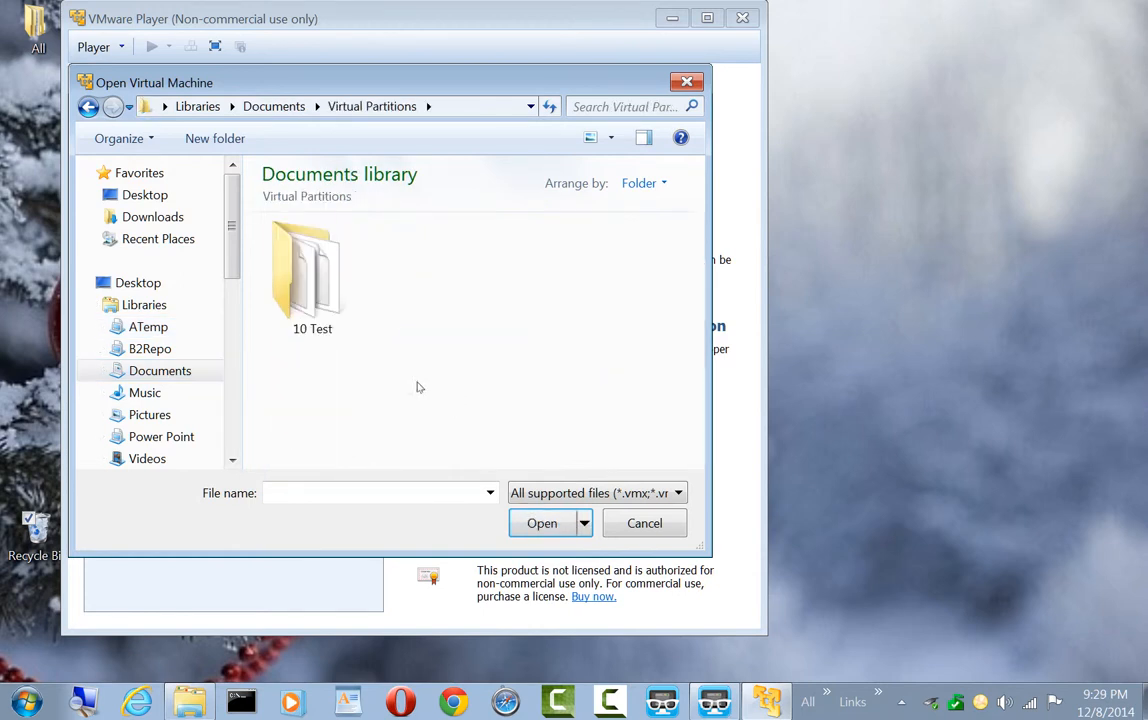
pyautogui.doubleClick(313, 306)
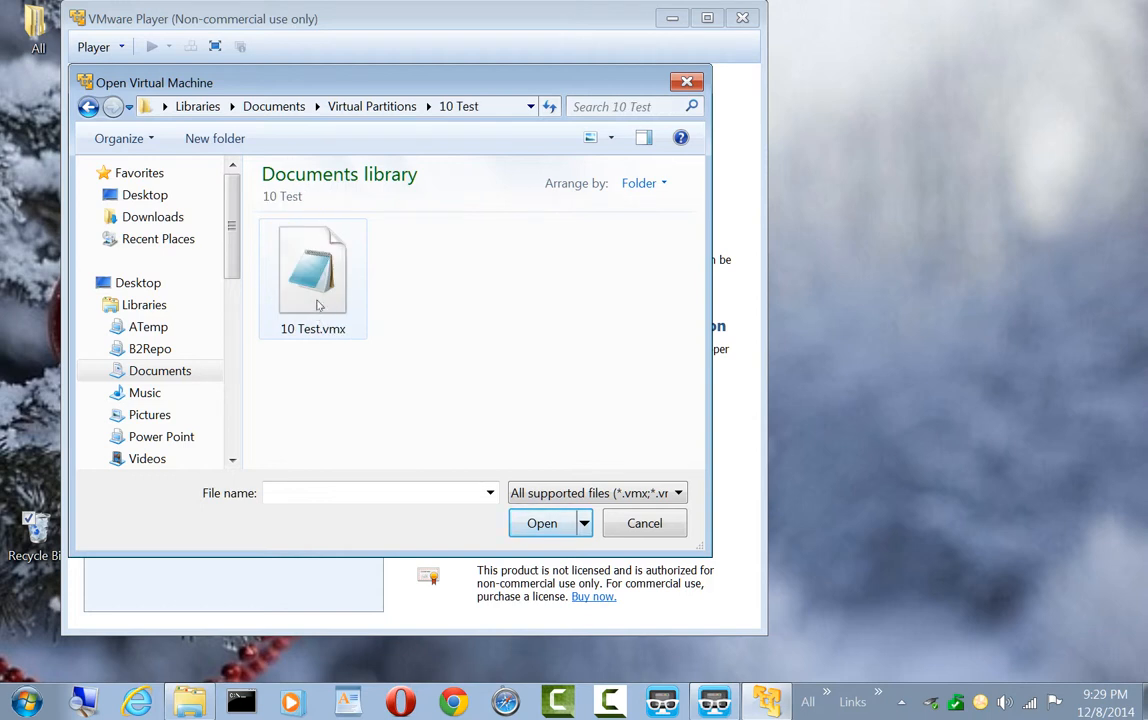
pyautogui.doubleClick(313, 280)
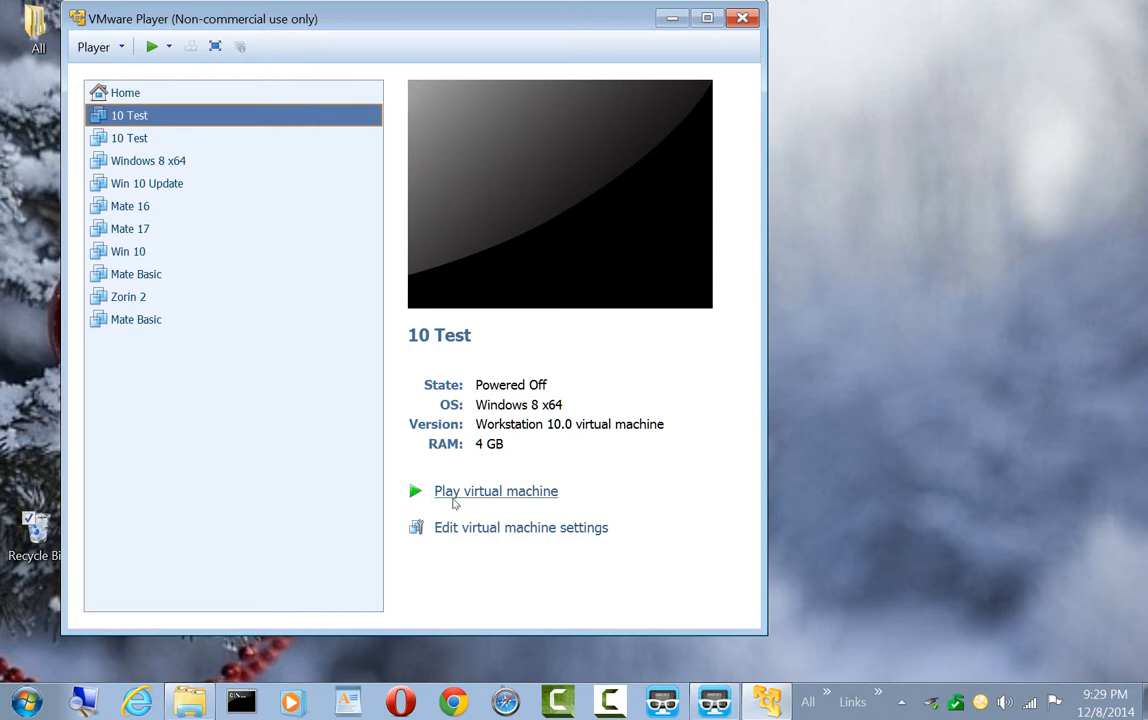
# Start the newly added 10 Test virtual machine, declare it as copied, and power it off at the lock screen
pyautogui.click(453, 499)
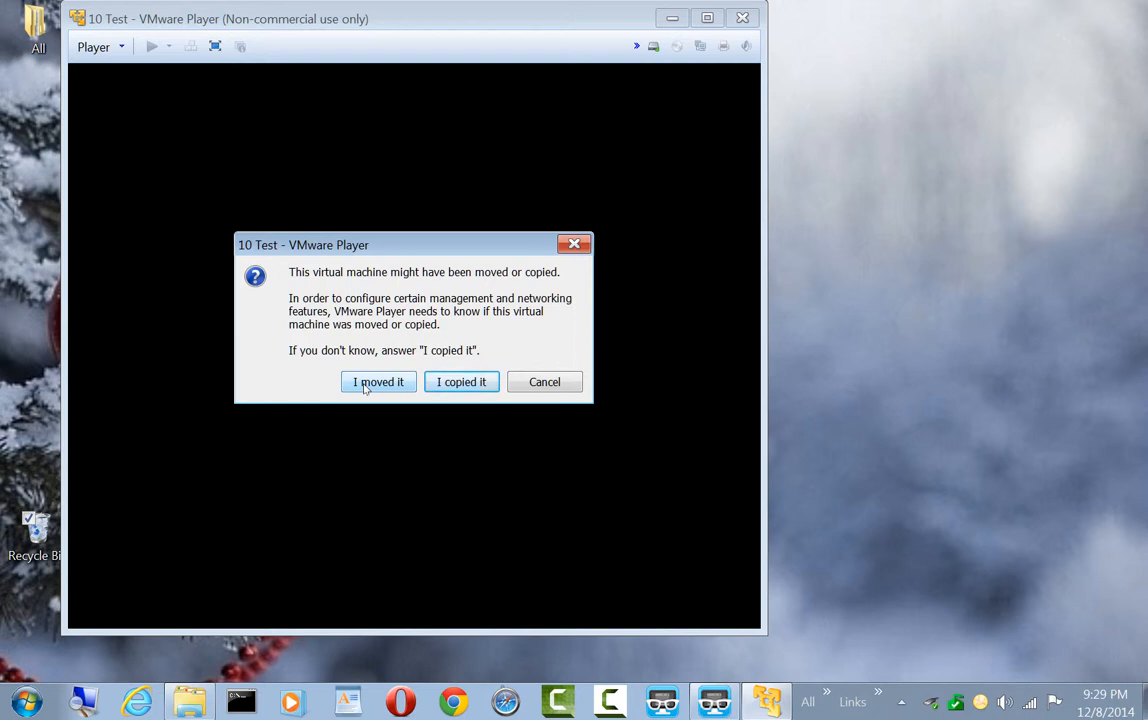
pyautogui.click(447, 384)
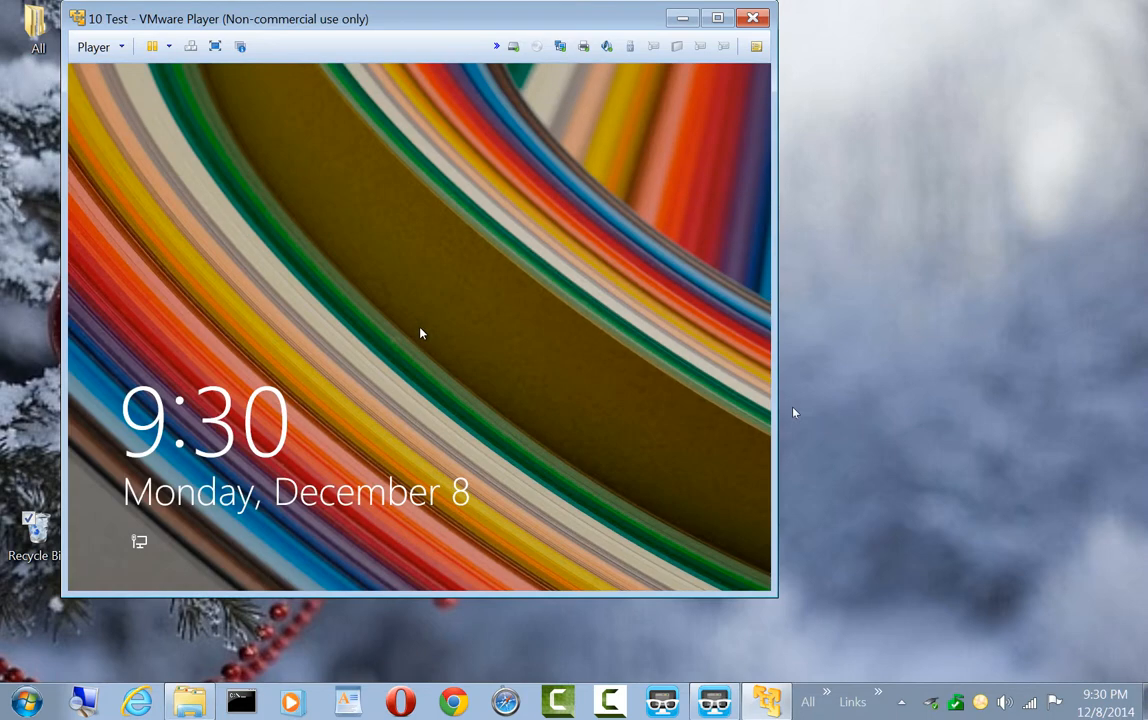
pyautogui.click(753, 18)
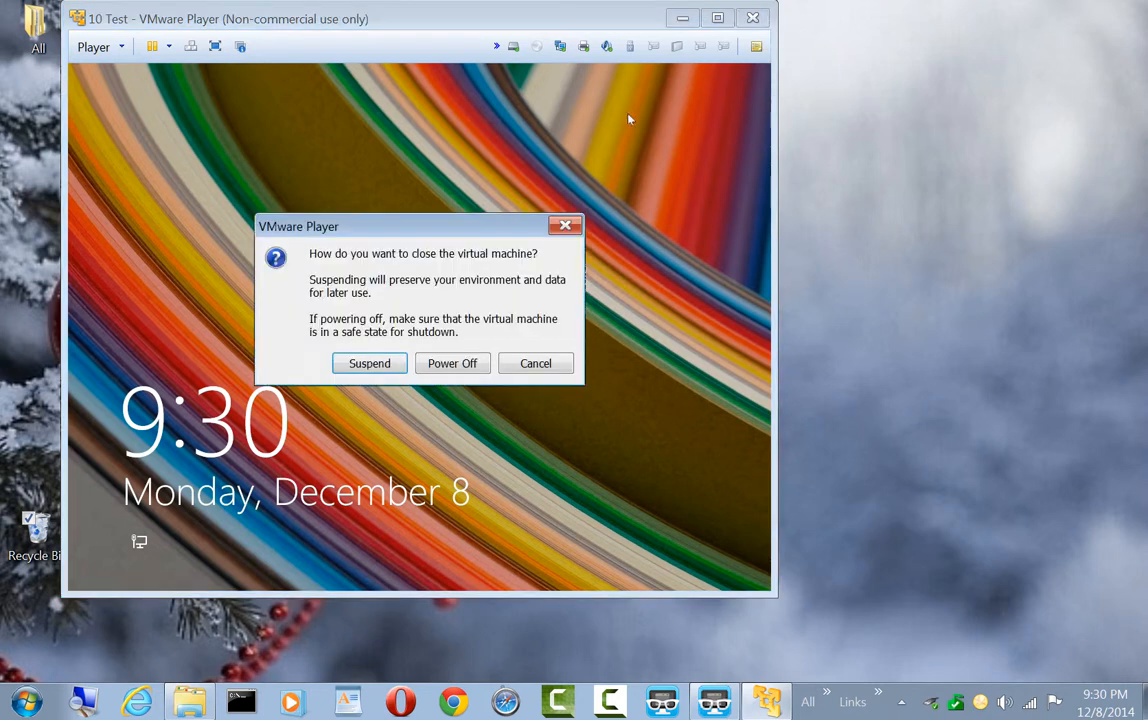
pyautogui.click(481, 364)
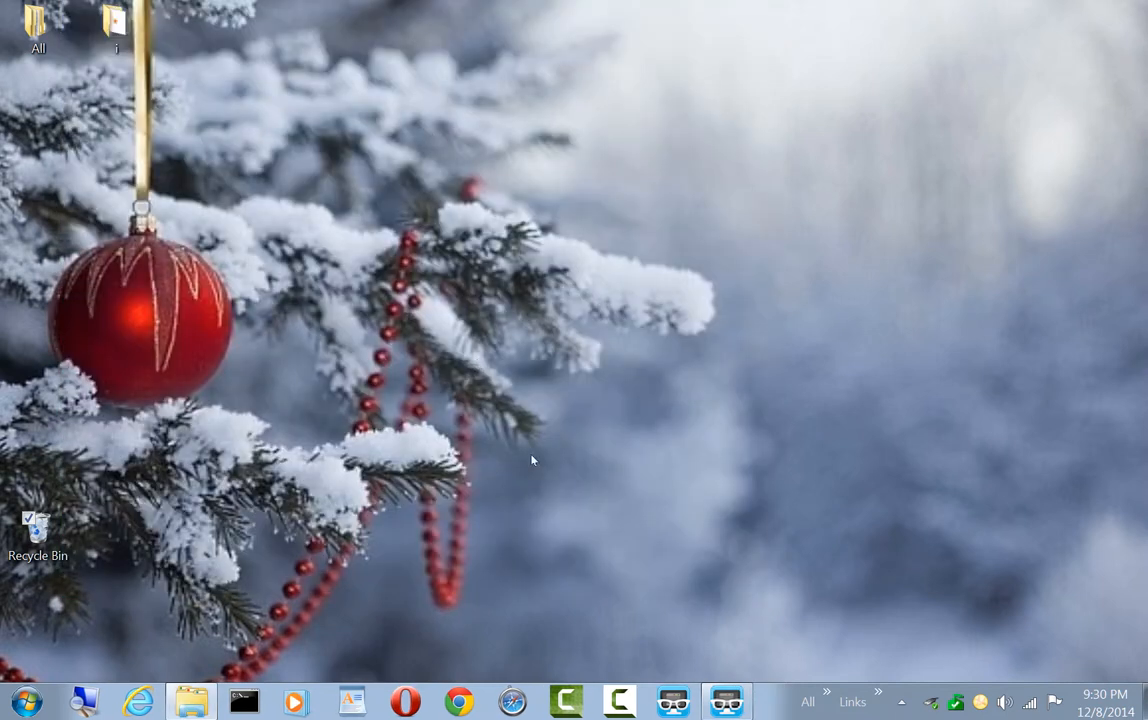
# Relaunch VMware Player and remove the first of the two 10 Test entries from the library without deleting it from disk
pyautogui.click(826, 694)
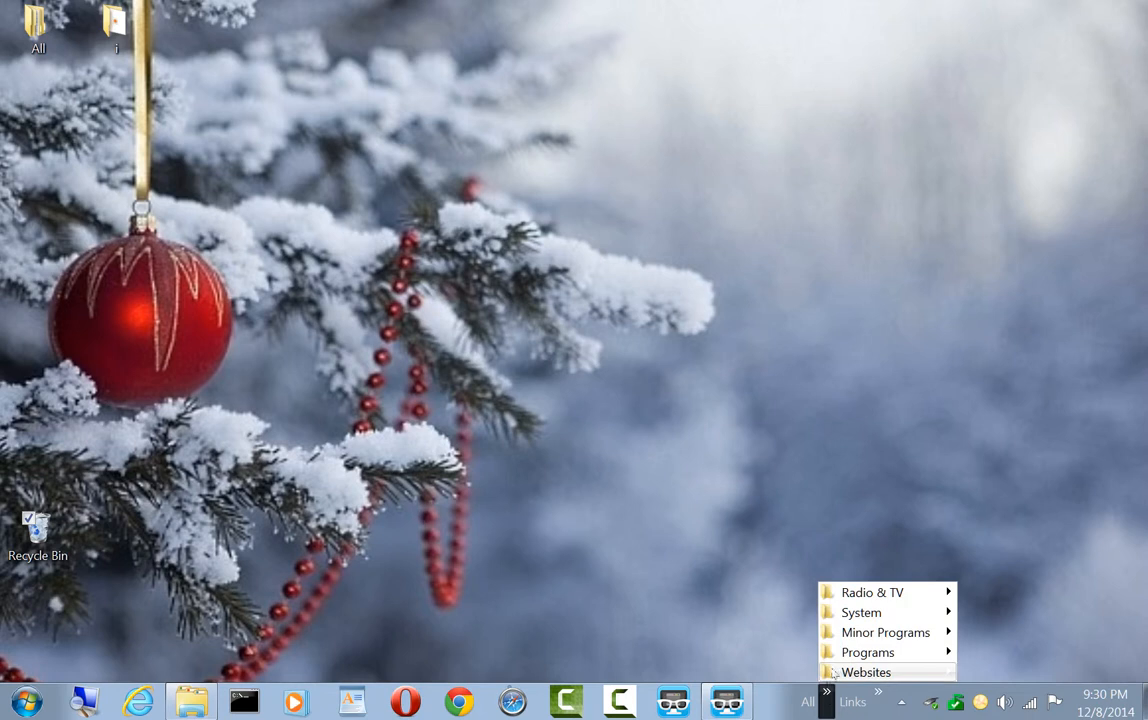
pyautogui.moveTo(837, 654)
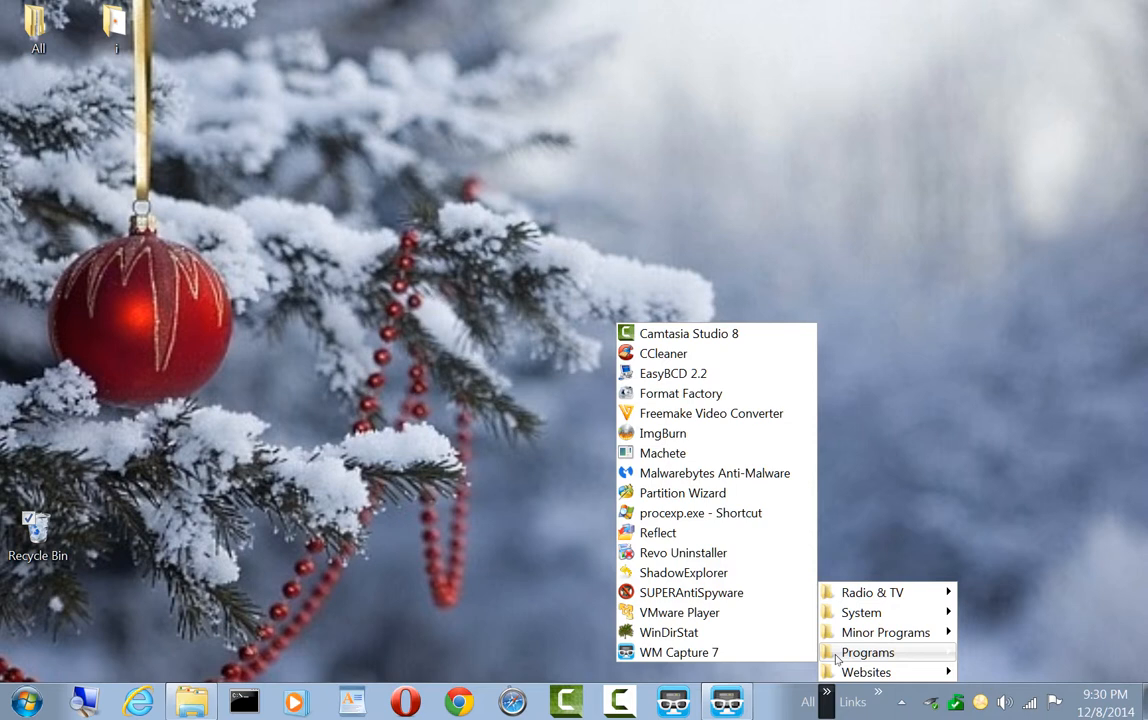
pyautogui.click(678, 615)
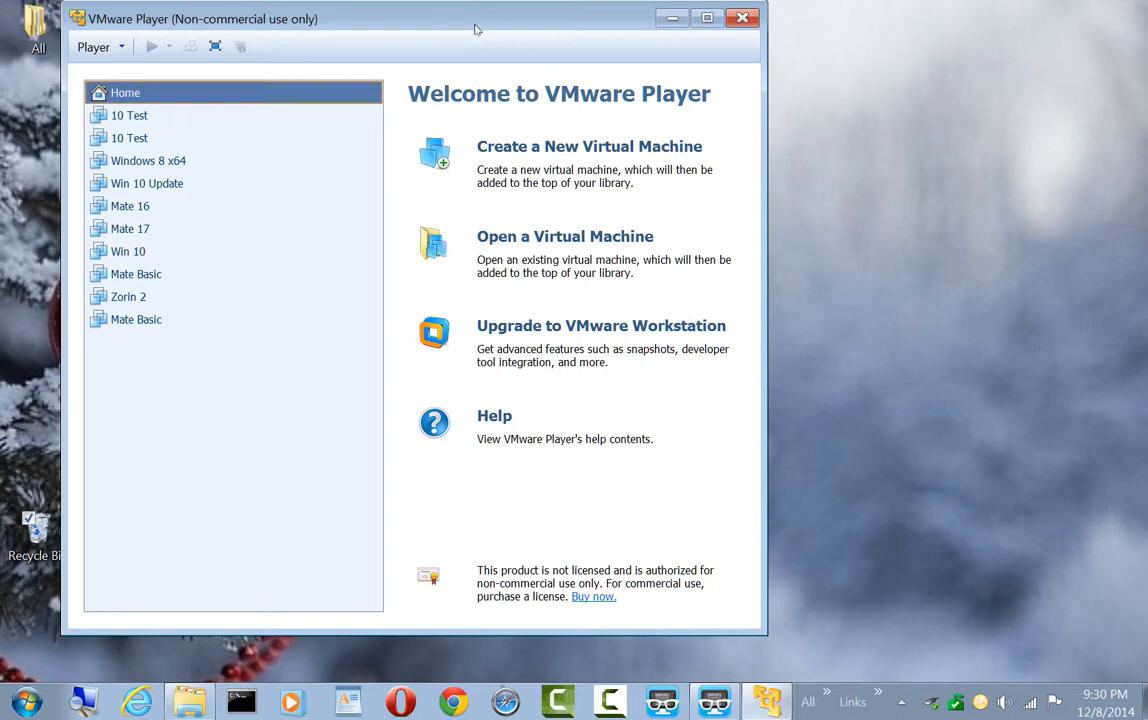
pyautogui.moveTo(477, 31); pyautogui.dragTo(623, 64)
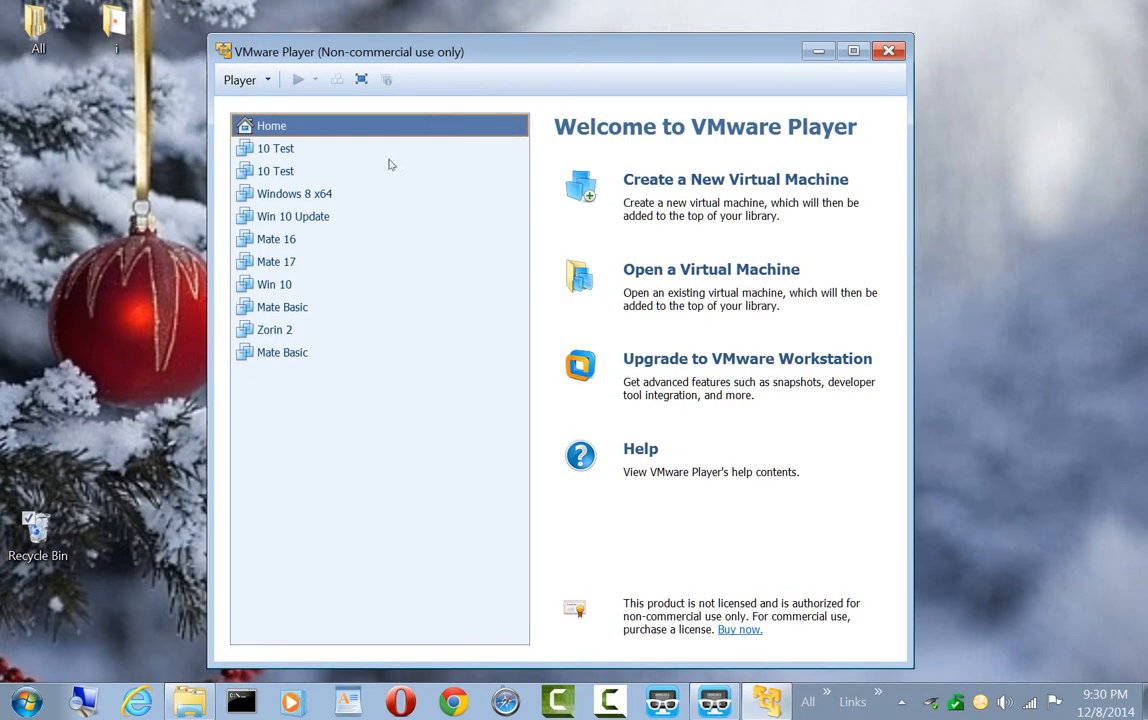
pyautogui.rightClick(291, 149)
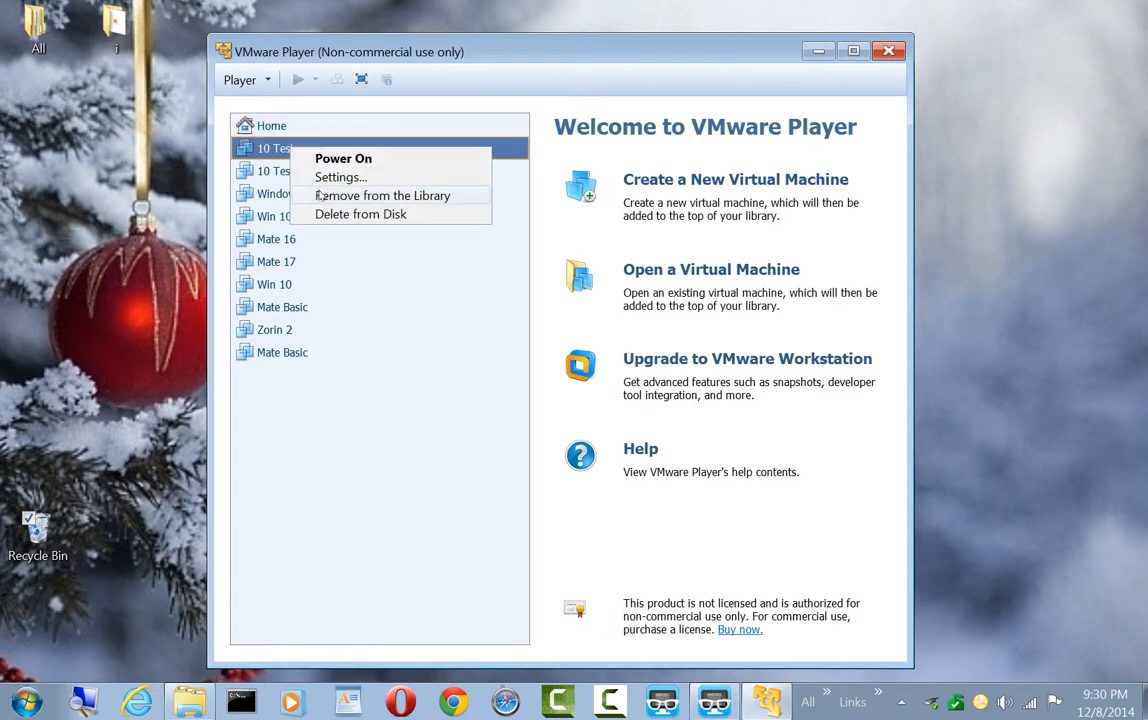
pyautogui.click(320, 196)
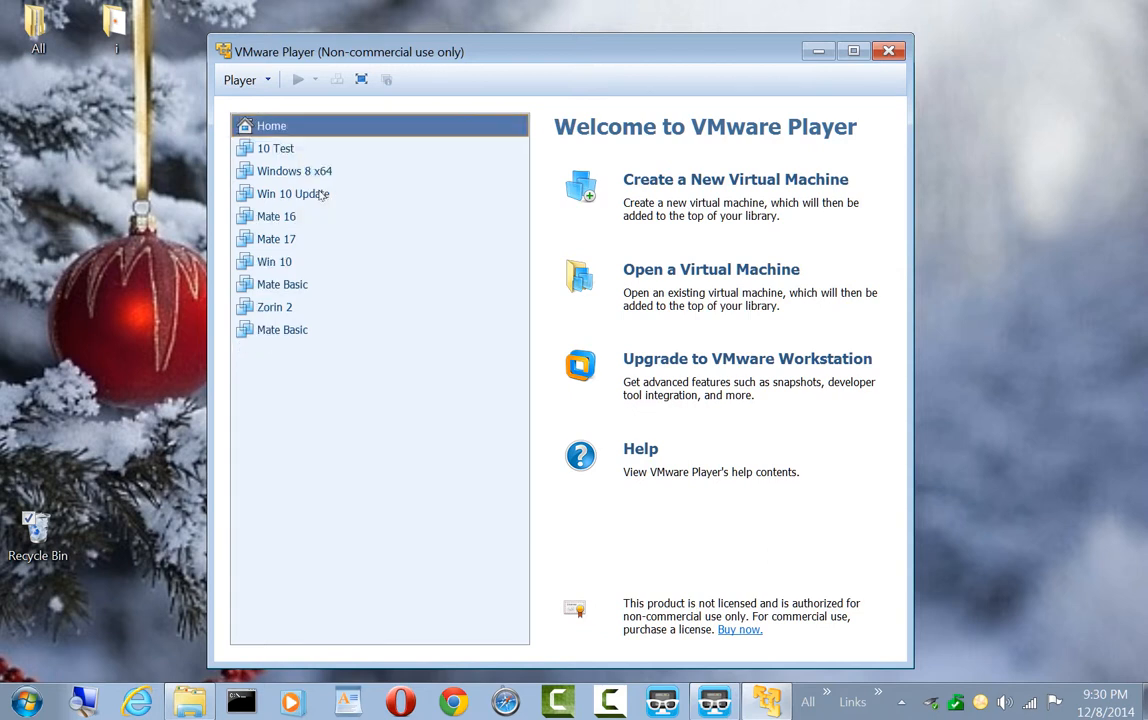
# Start the remaining 10 Test virtual machine and sign in to Windows with the account password
pyautogui.click(267, 150)
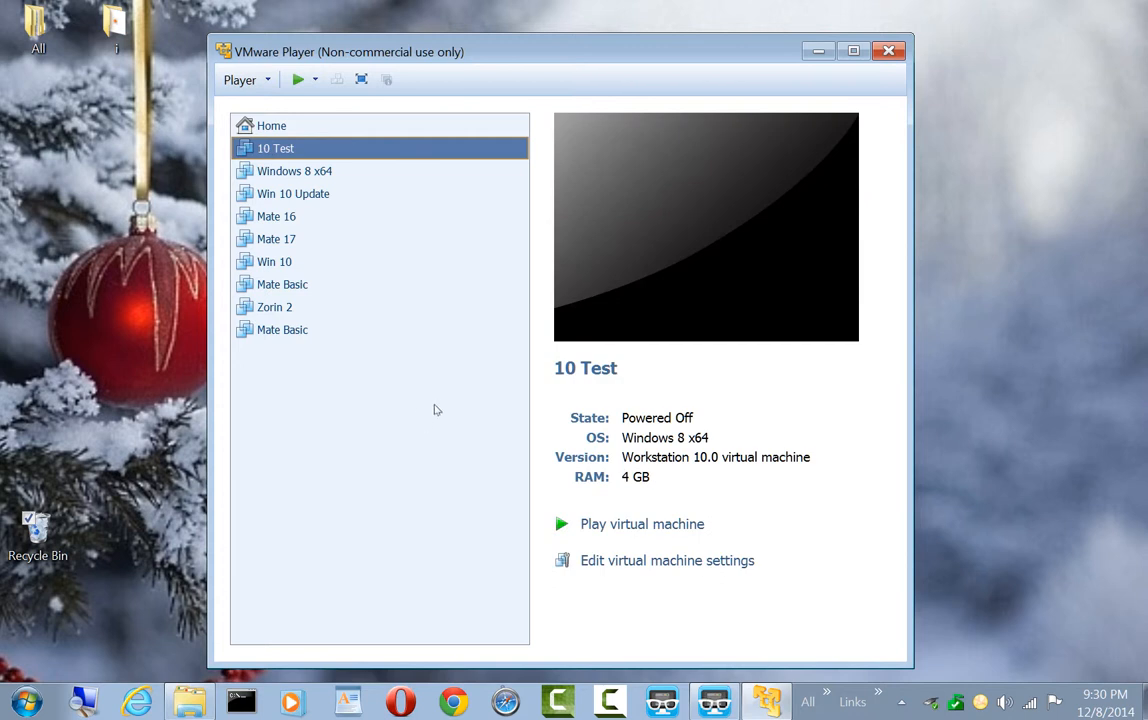
pyautogui.click(615, 530)
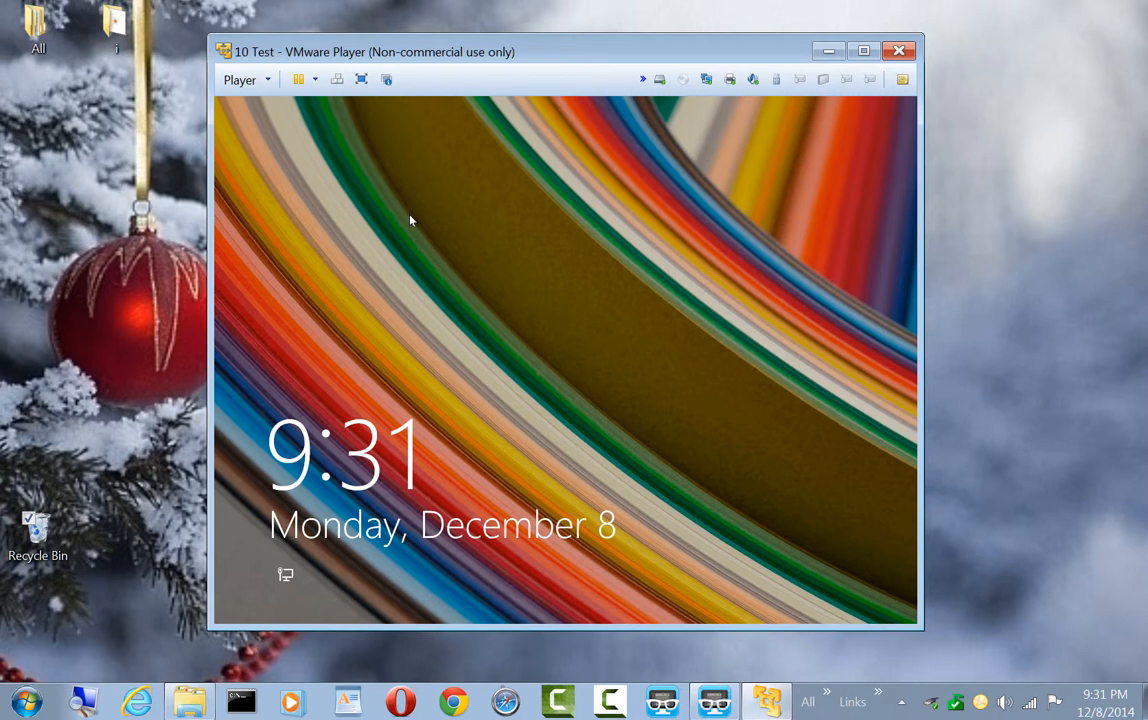
pyautogui.click(497, 346)
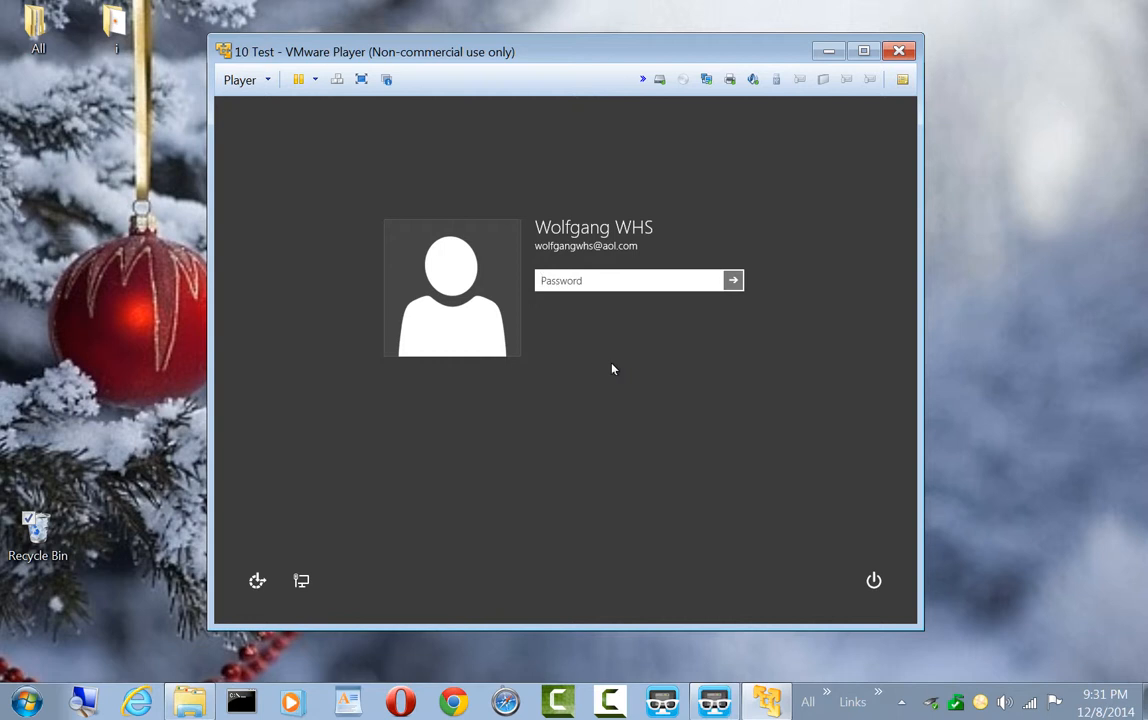
pyautogui.write('••••••••')
pyautogui.press('Return')
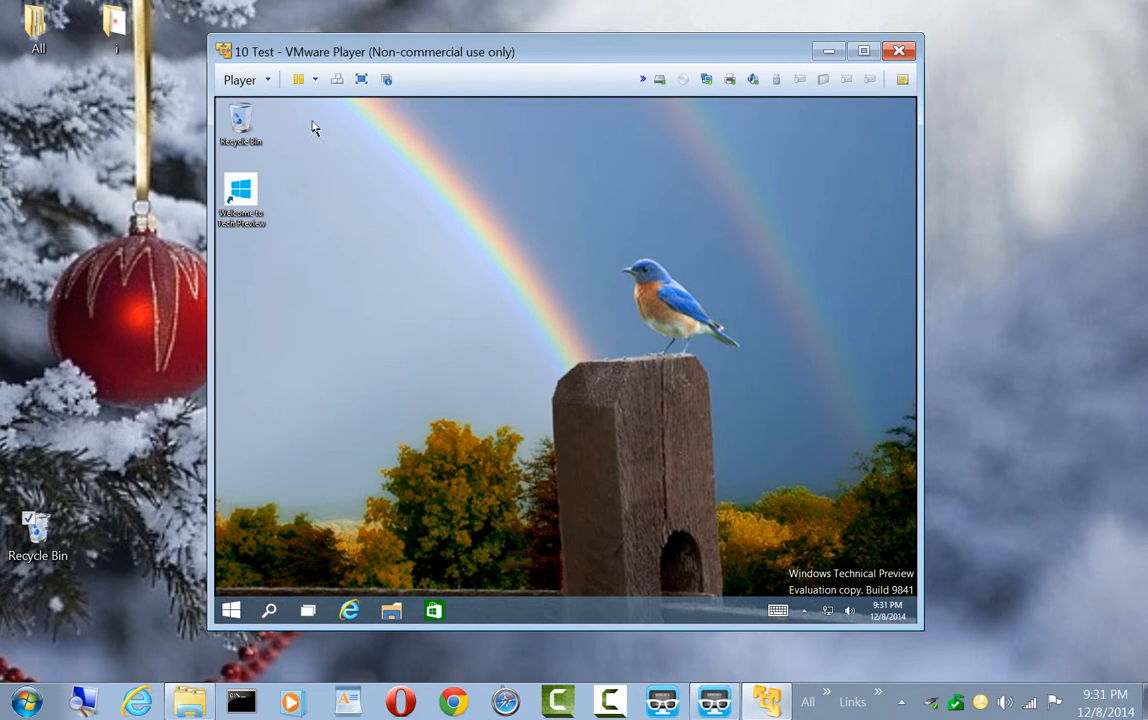
# Show the virtual machine's management options, including Install VMware Tools, without choosing any of them
pyautogui.click(267, 82)
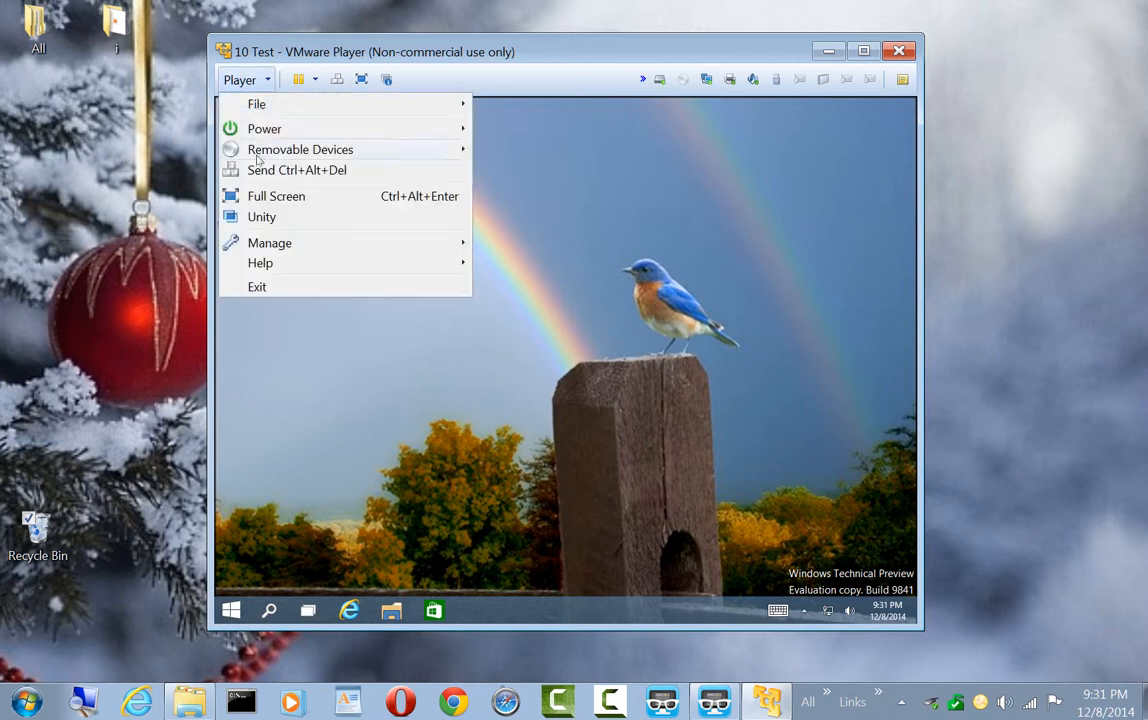
pyautogui.moveTo(258, 242)
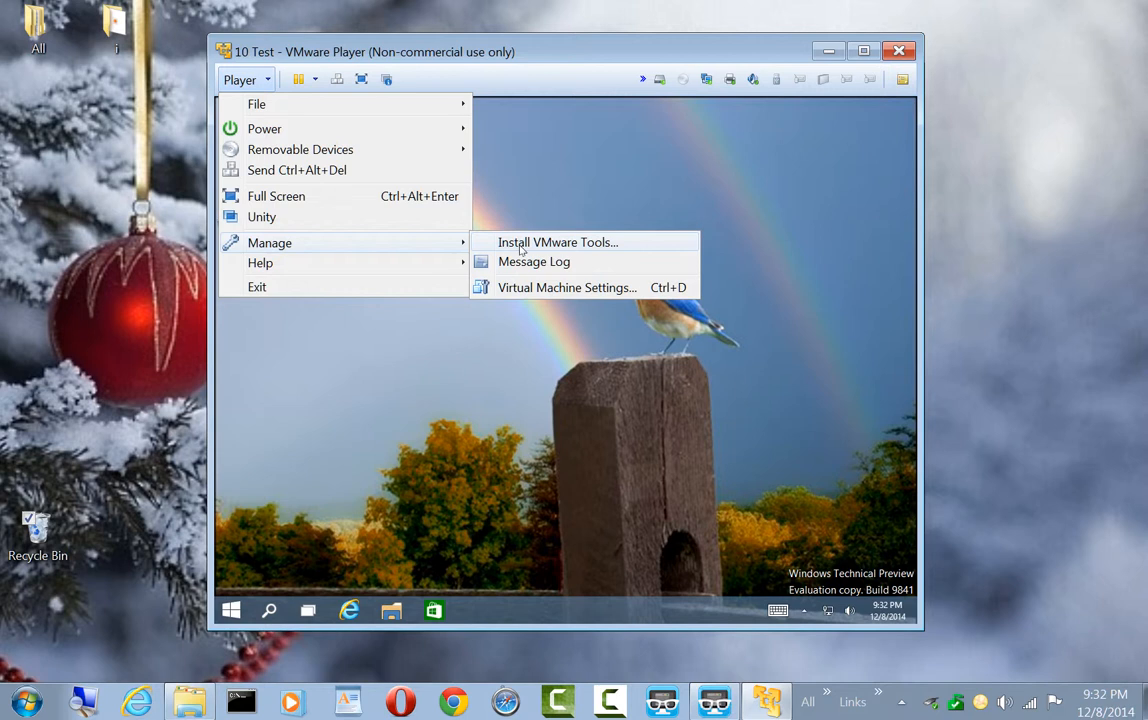
pyautogui.click(583, 345)
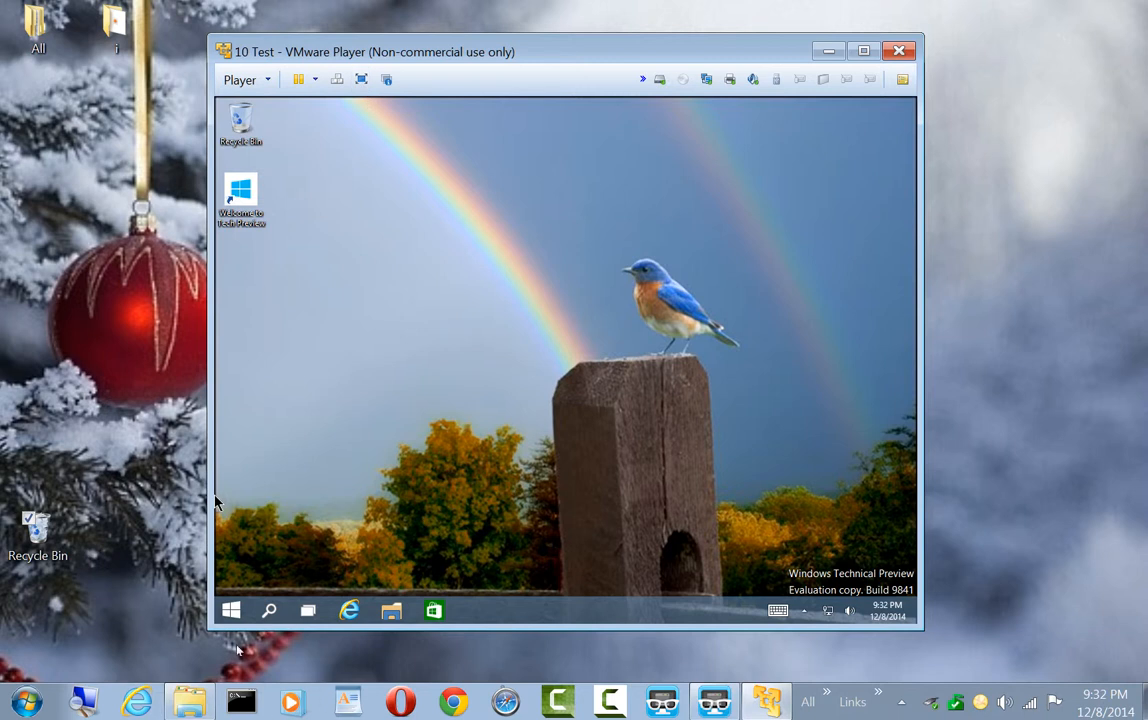
# Switch the 10 Test virtual machine to full screen, and return it to the windowed view
pyautogui.click(366, 86)
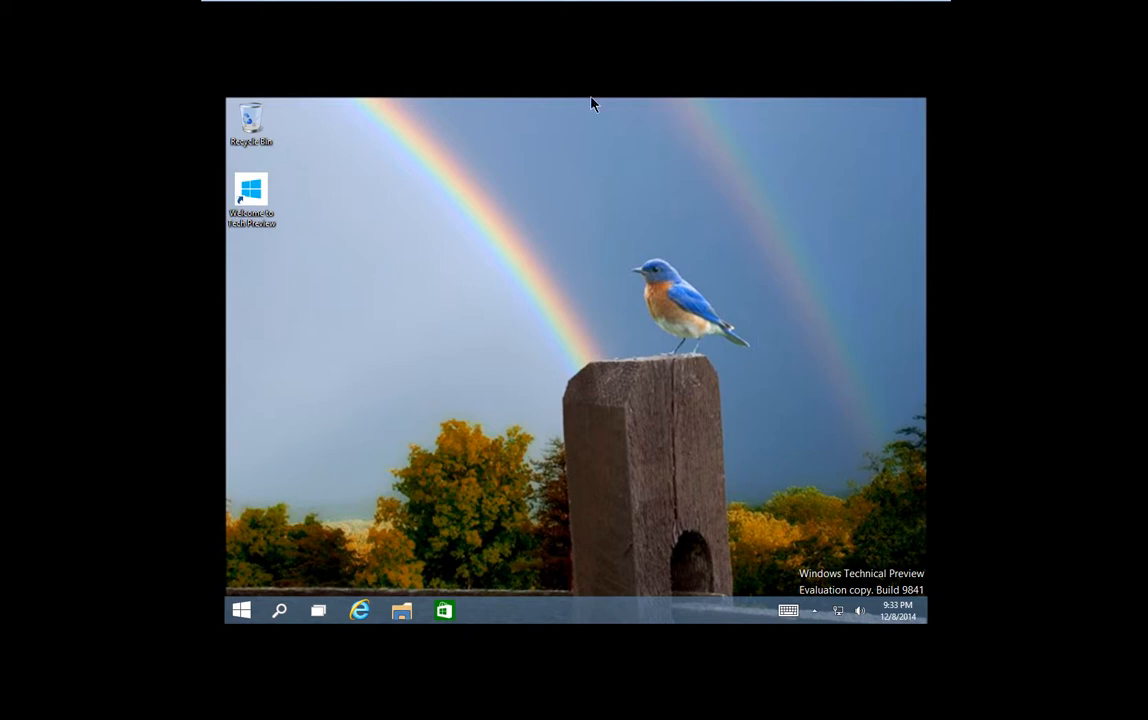
pyautogui.moveTo(572, 2)
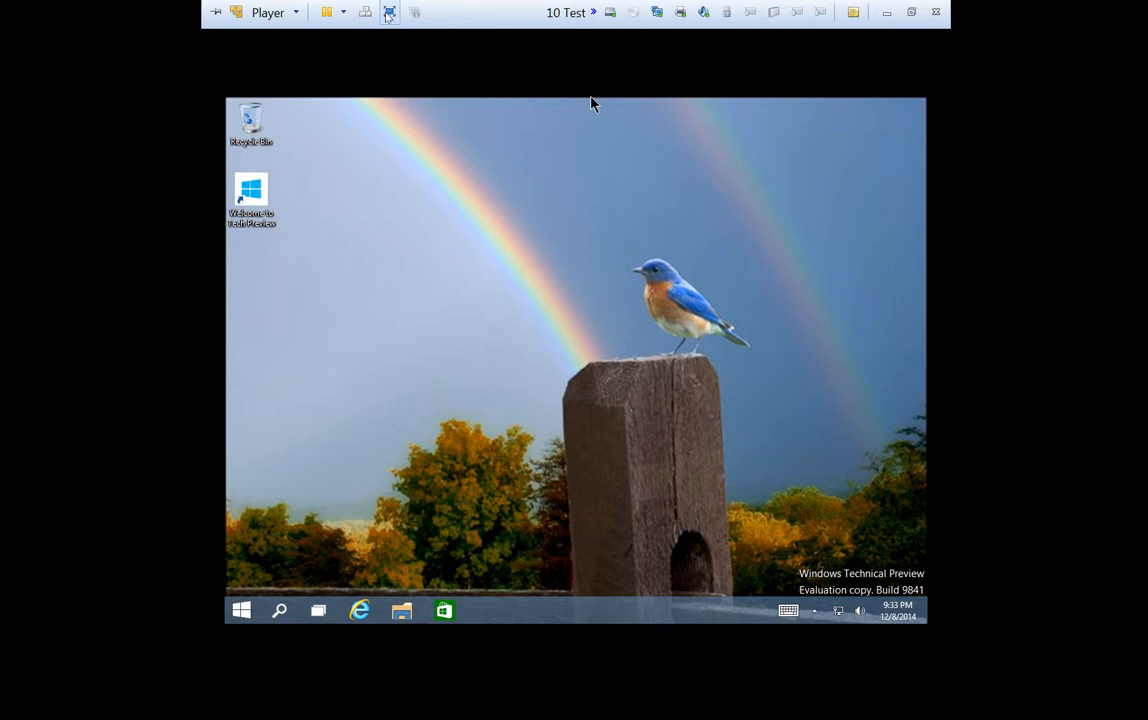
pyautogui.click(389, 13)
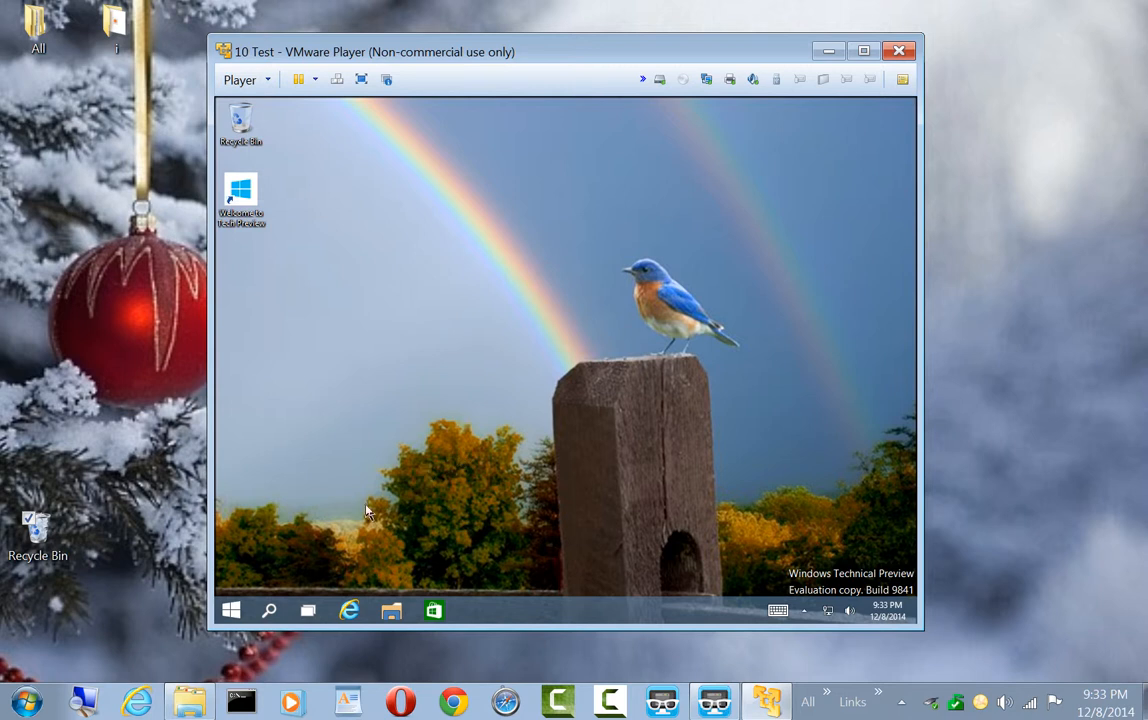
# Run netplwiz inside the virtual machine to open its User Accounts settings
pyautogui.click(230, 610)
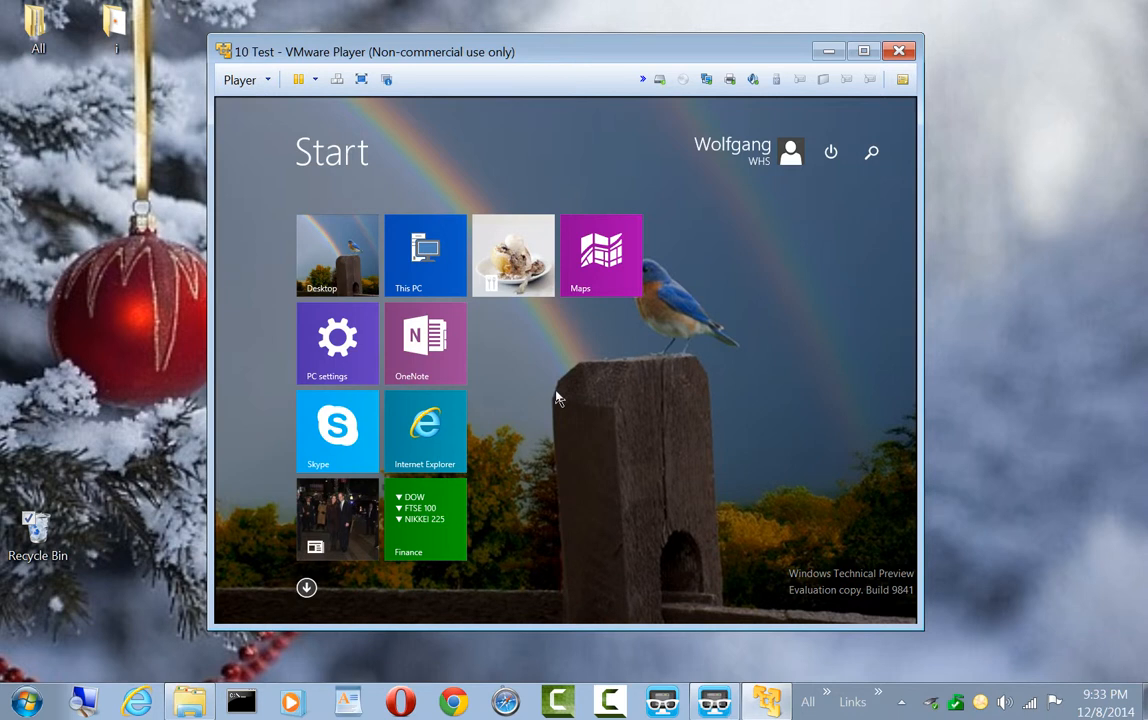
pyautogui.write('netpl')
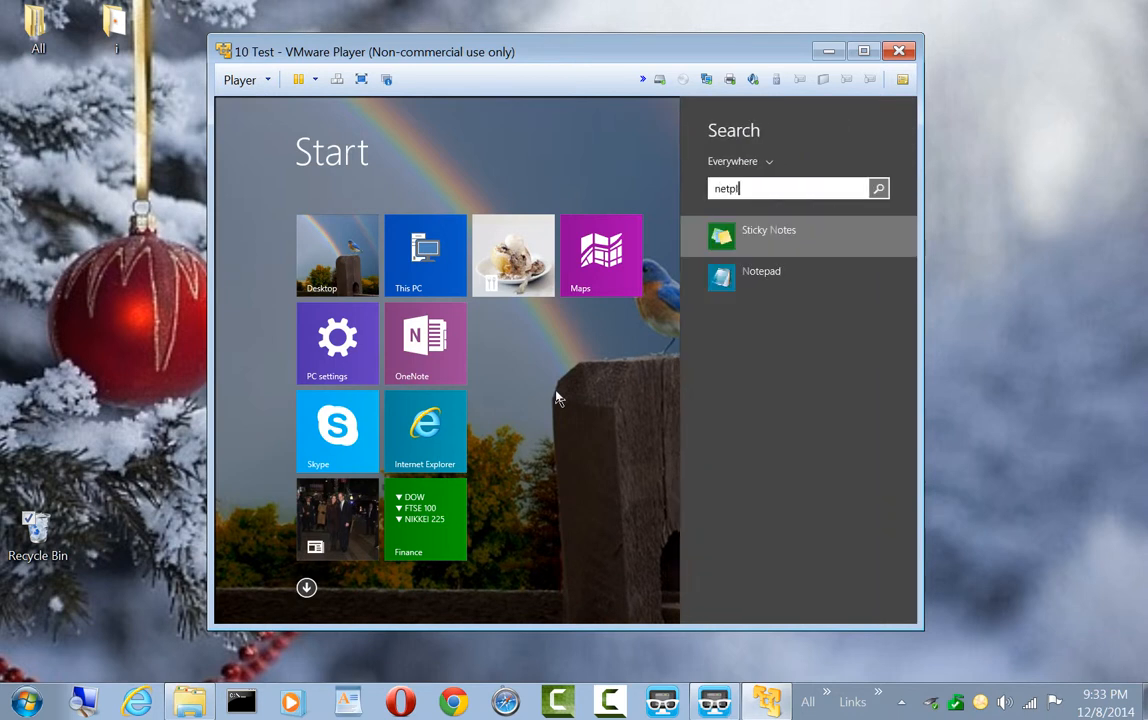
pyautogui.write('wiz')
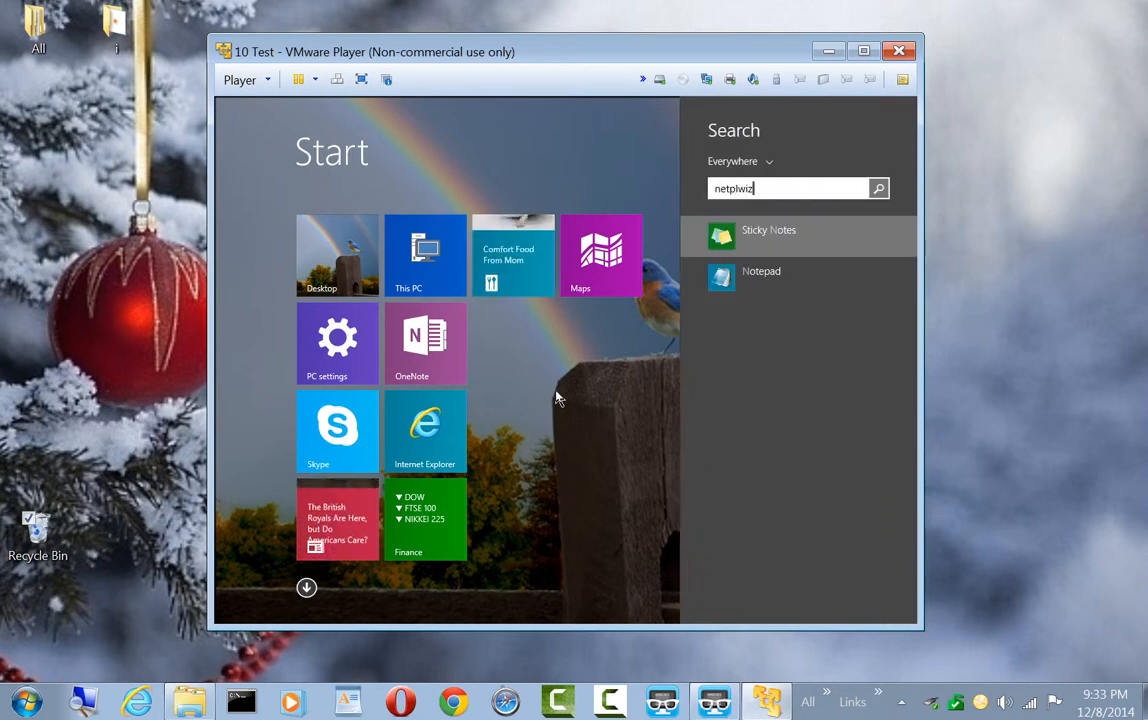
pyautogui.press('Return')
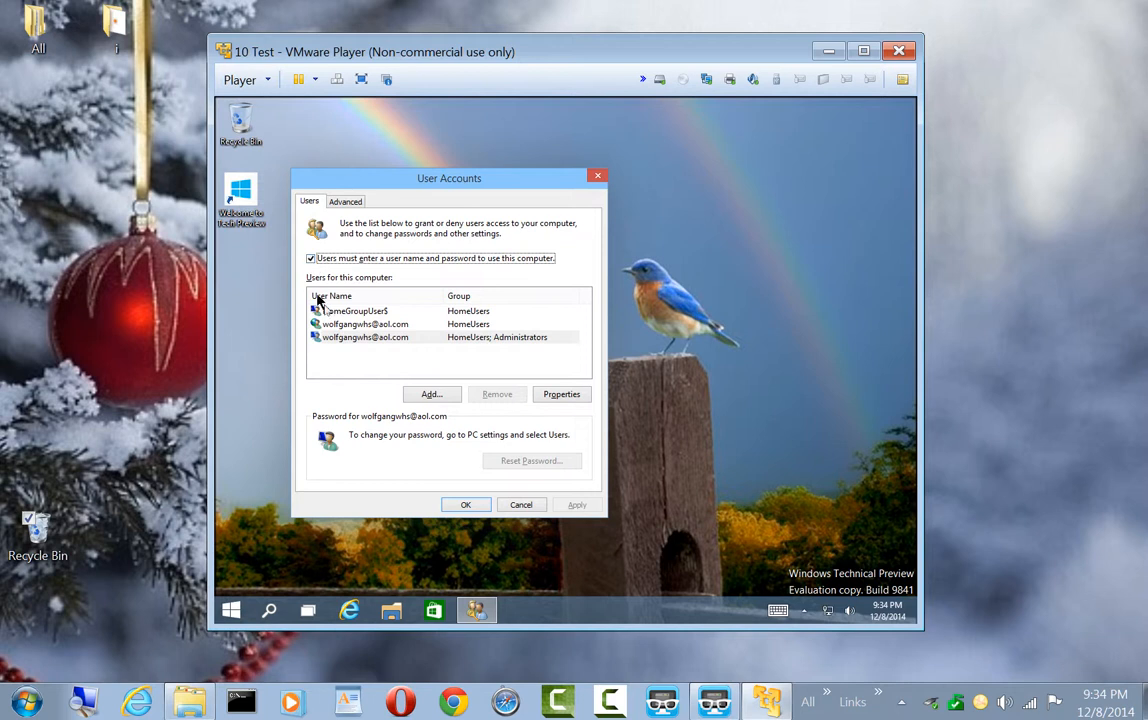
# For the administrator account, turn off the requirement to enter a user name and password, and apply the change
pyautogui.click(335, 339)
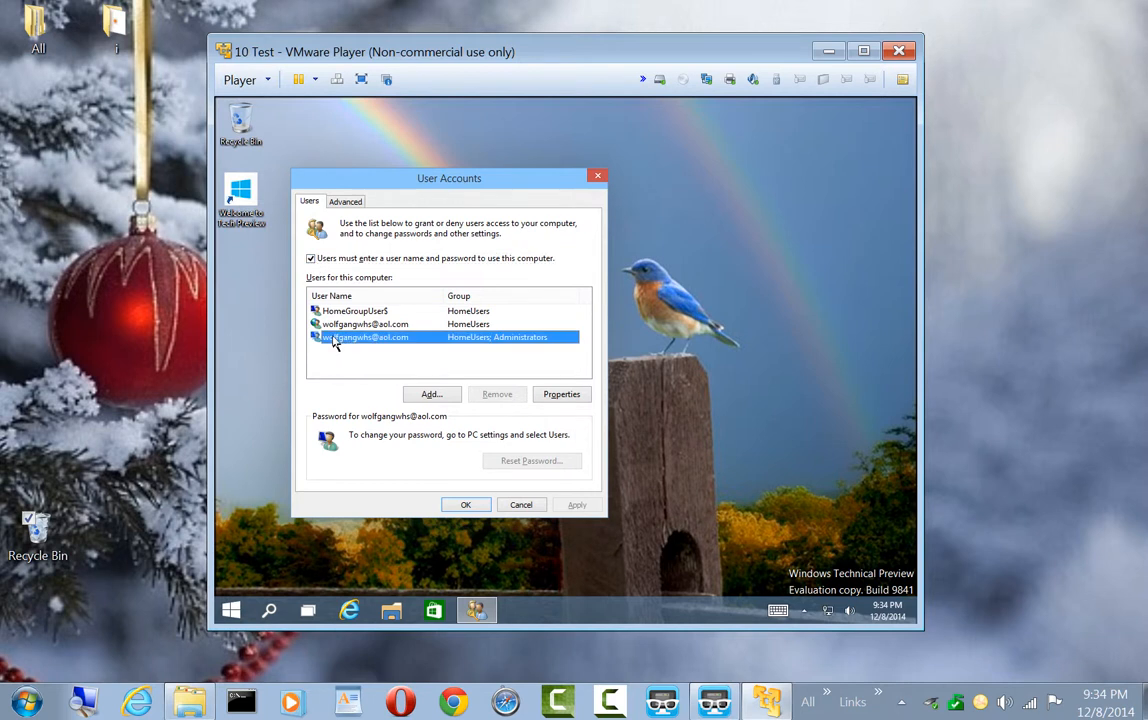
pyautogui.click(311, 259)
pyautogui.click(311, 259)
pyautogui.click(311, 259)
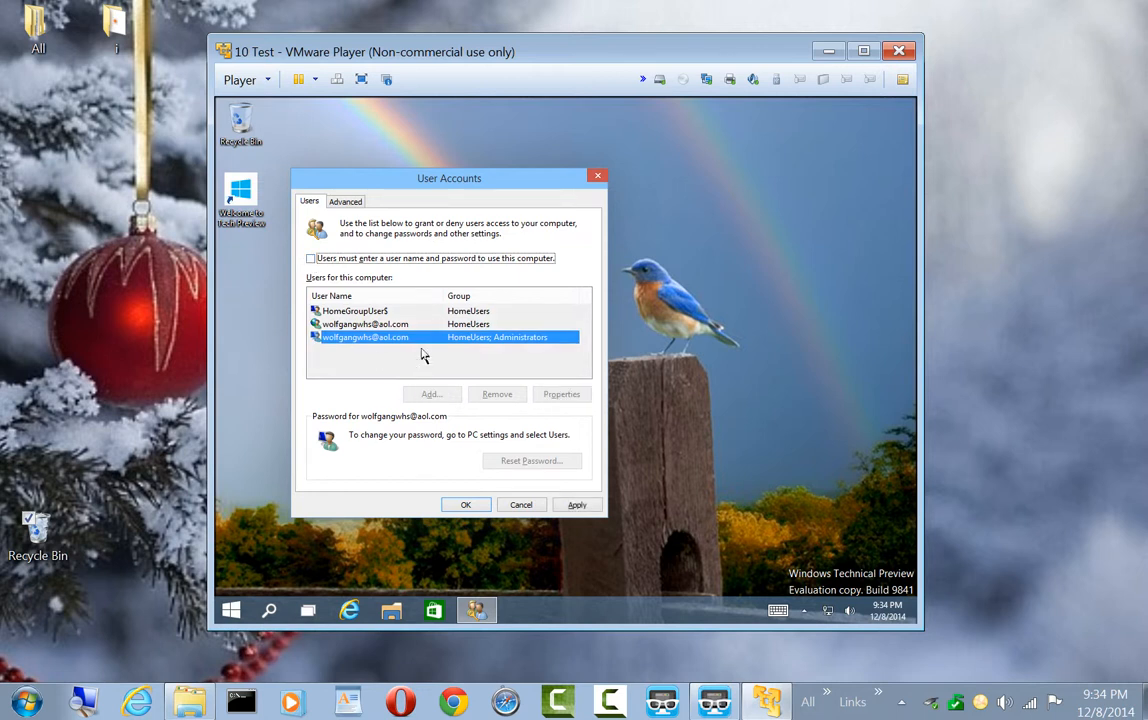
pyautogui.click(574, 506)
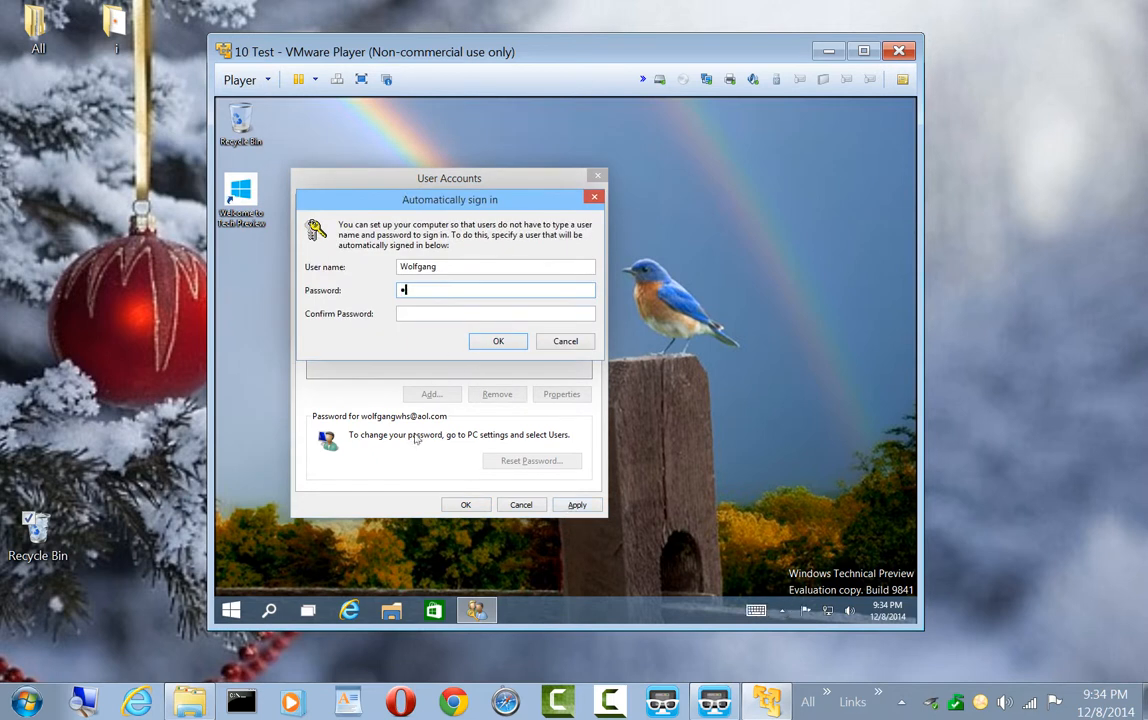
# Enter and confirm the account password for automatic sign-in, accept it, and close the User Accounts settings
pyautogui.write('•••••••')
pyautogui.press('Tab')
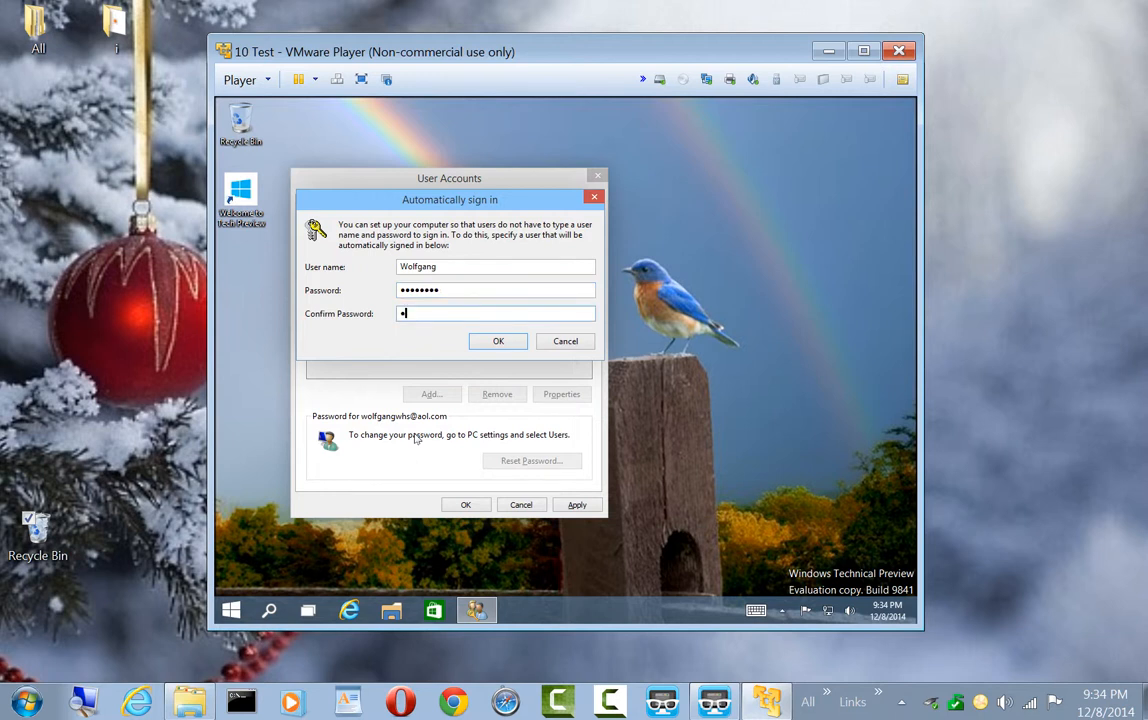
pyautogui.write('••••••••')
pyautogui.click(500, 343)
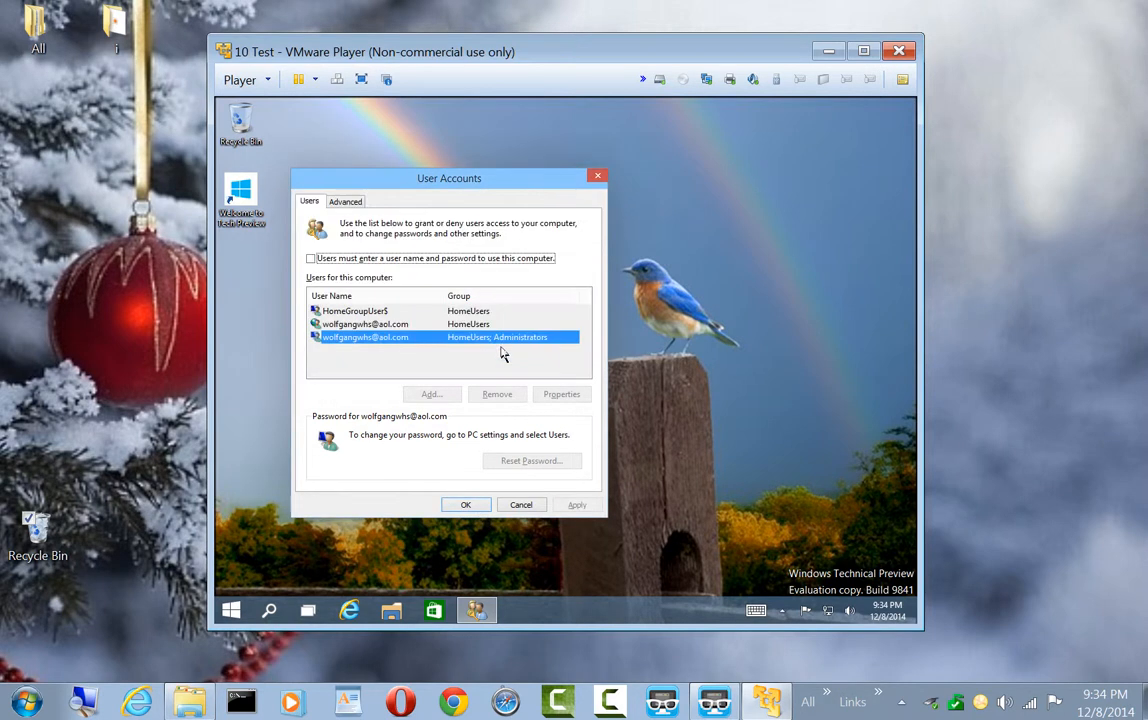
pyautogui.click(450, 506)
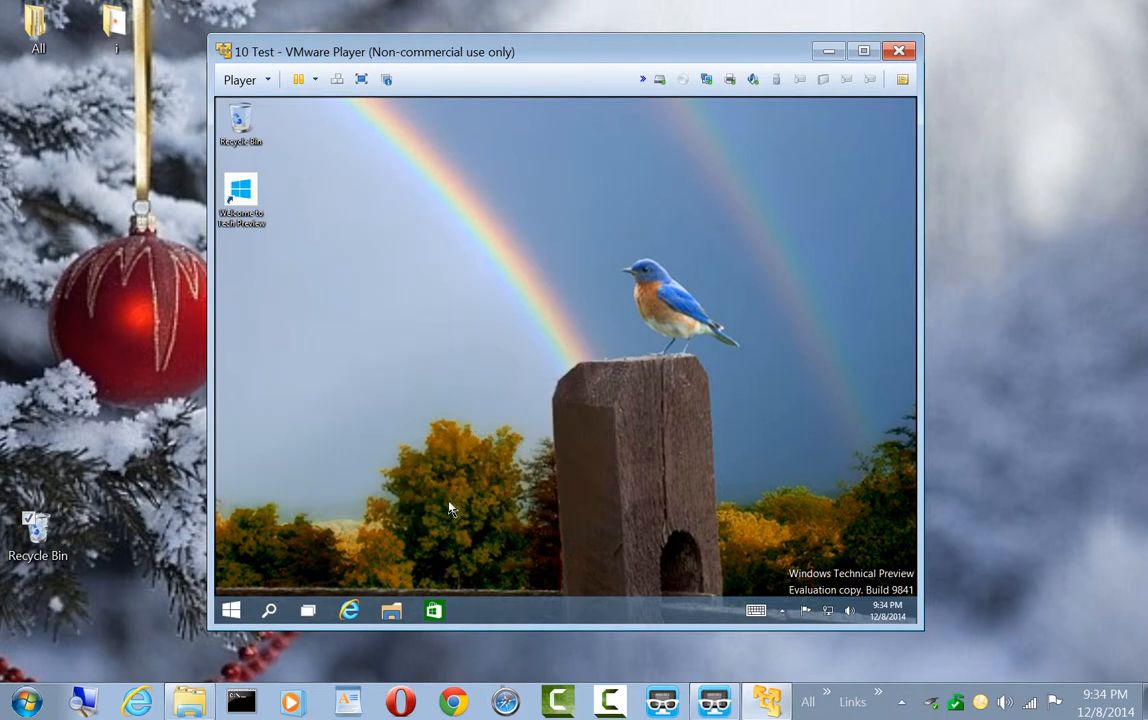
# Restart Windows inside the virtual machine from its Start screen
pyautogui.click(233, 608)
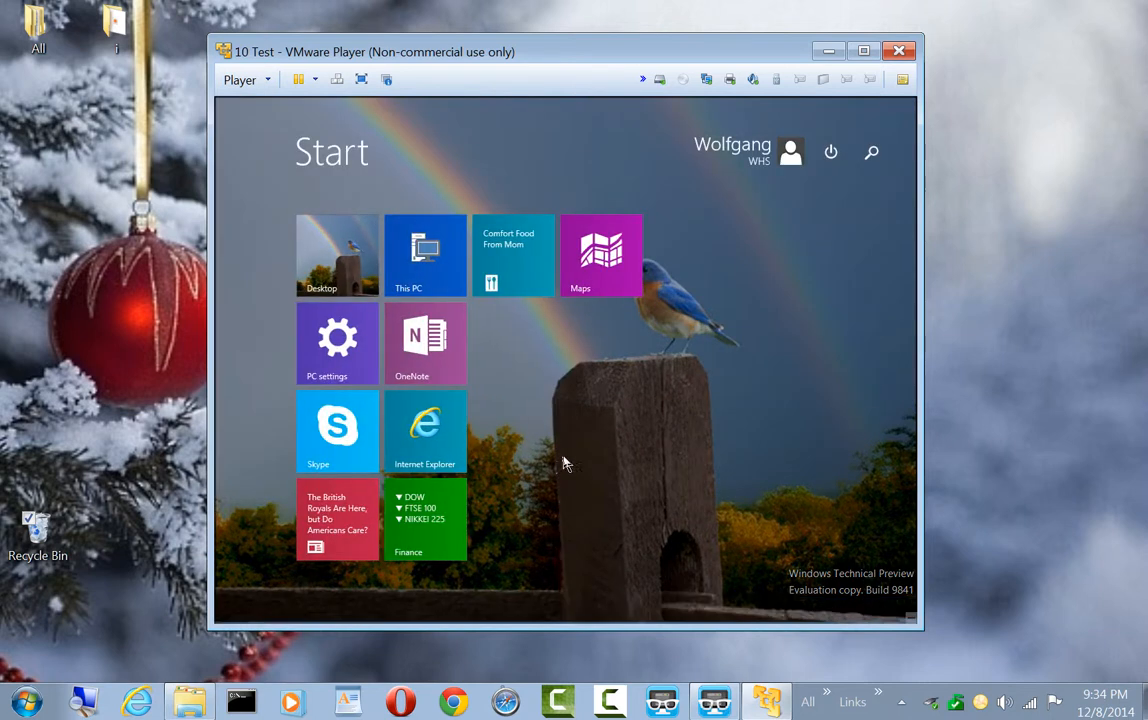
pyautogui.click(831, 153)
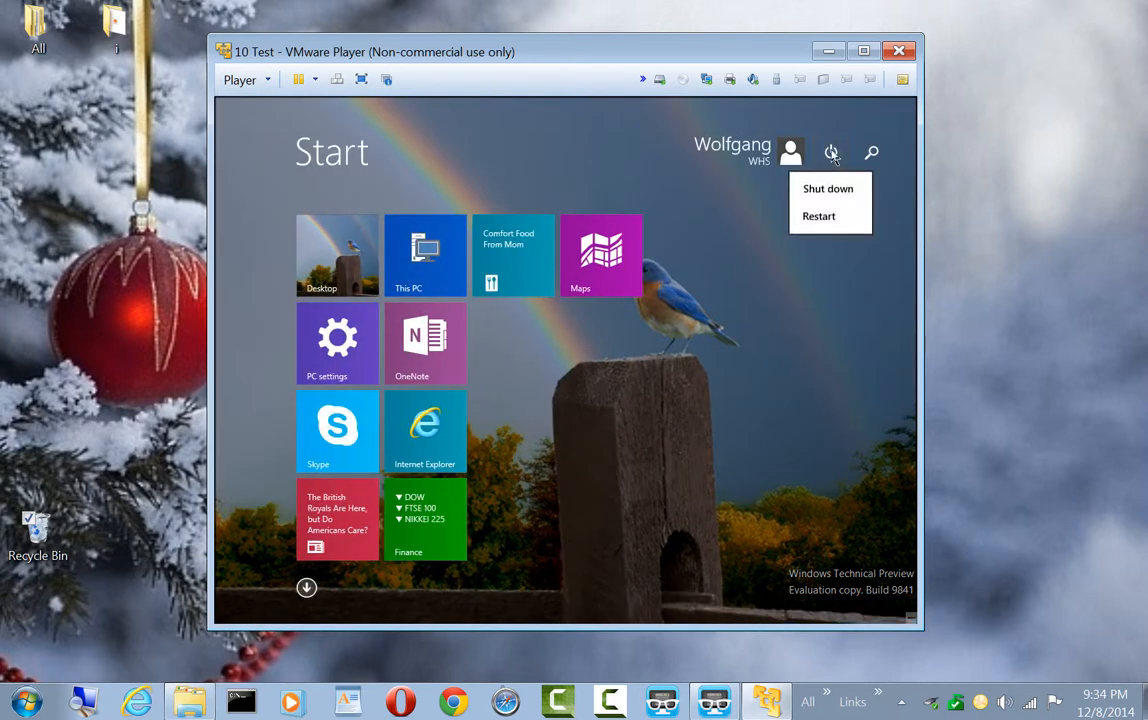
pyautogui.click(818, 220)
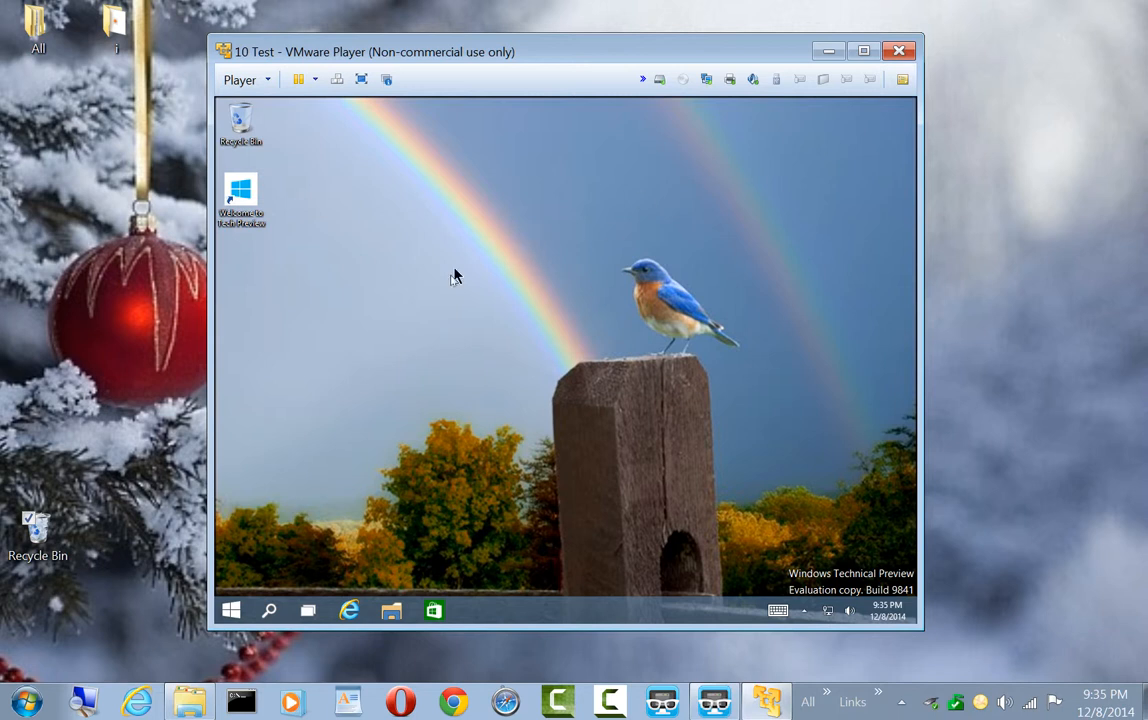
# Open the guest's Screen Resolution settings through the Hardware and Sound section of Control Panel
pyautogui.rightClick(230, 611)
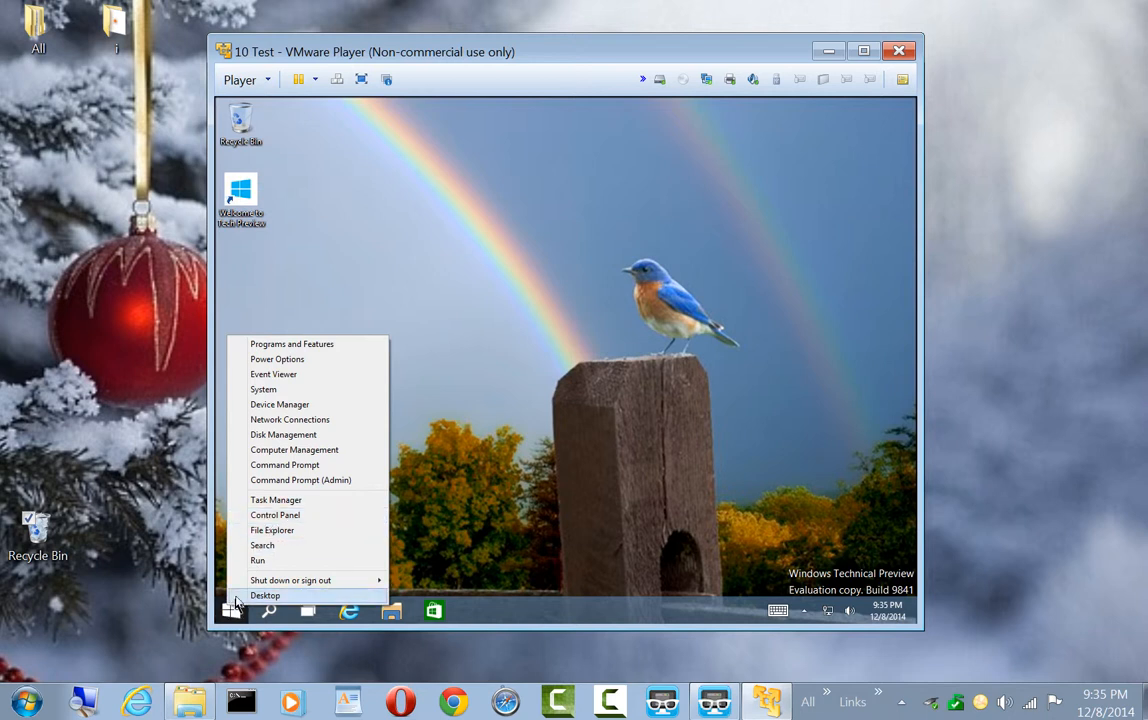
pyautogui.click(275, 517)
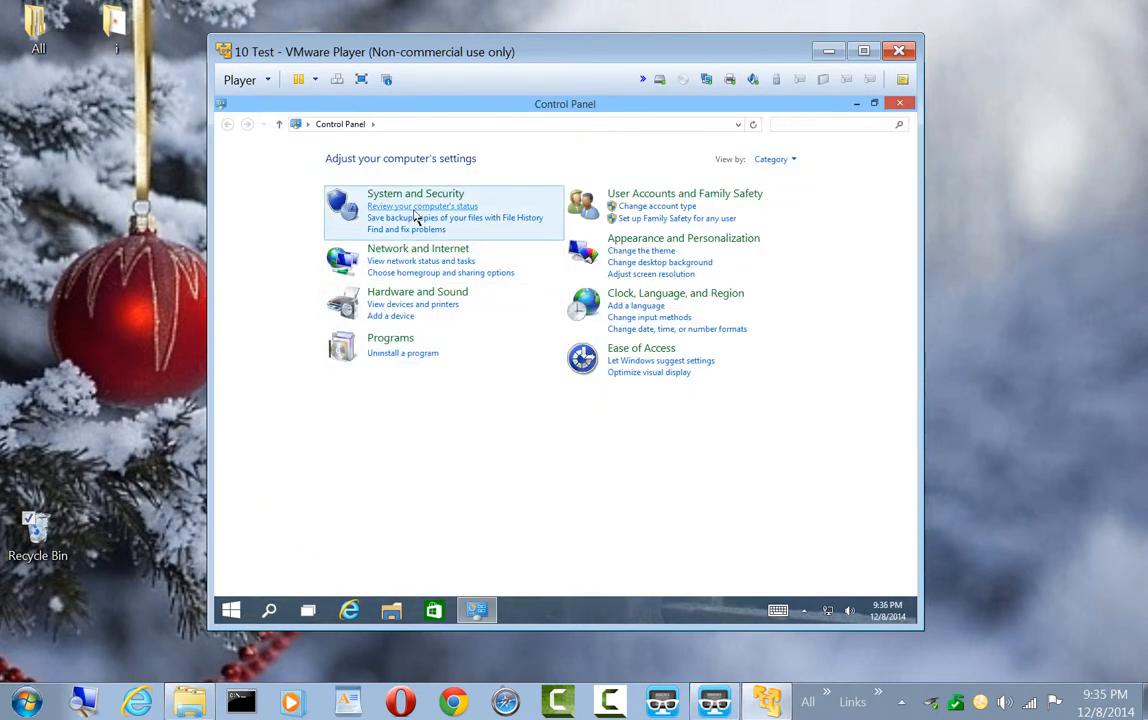
pyautogui.click(409, 295)
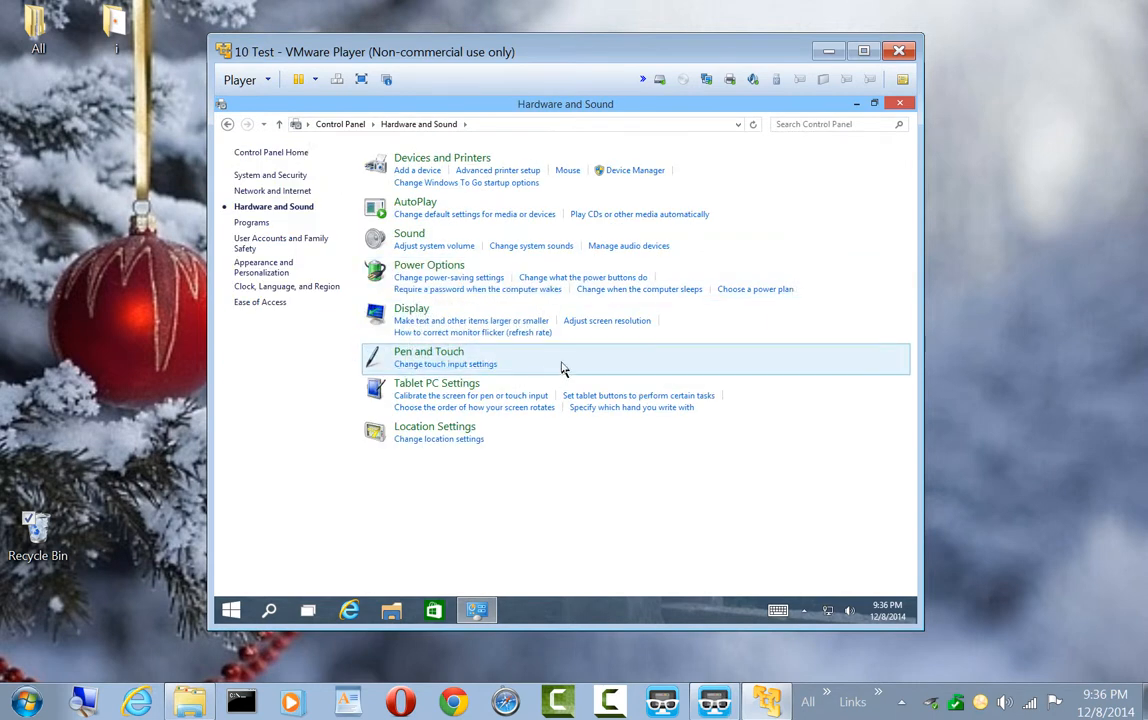
pyautogui.click(600, 324)
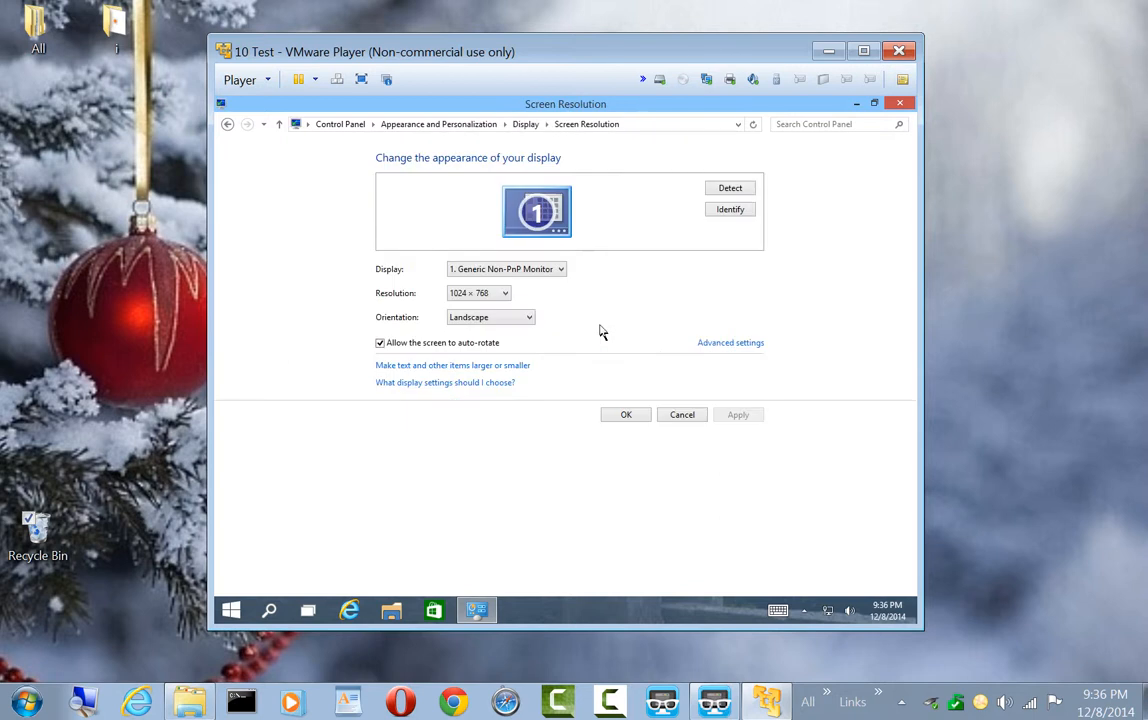
# Try to apply a 1440 × 900 resolution to the guest display
pyautogui.click(505, 294)
pyautogui.click(505, 294)
pyautogui.click(505, 294)
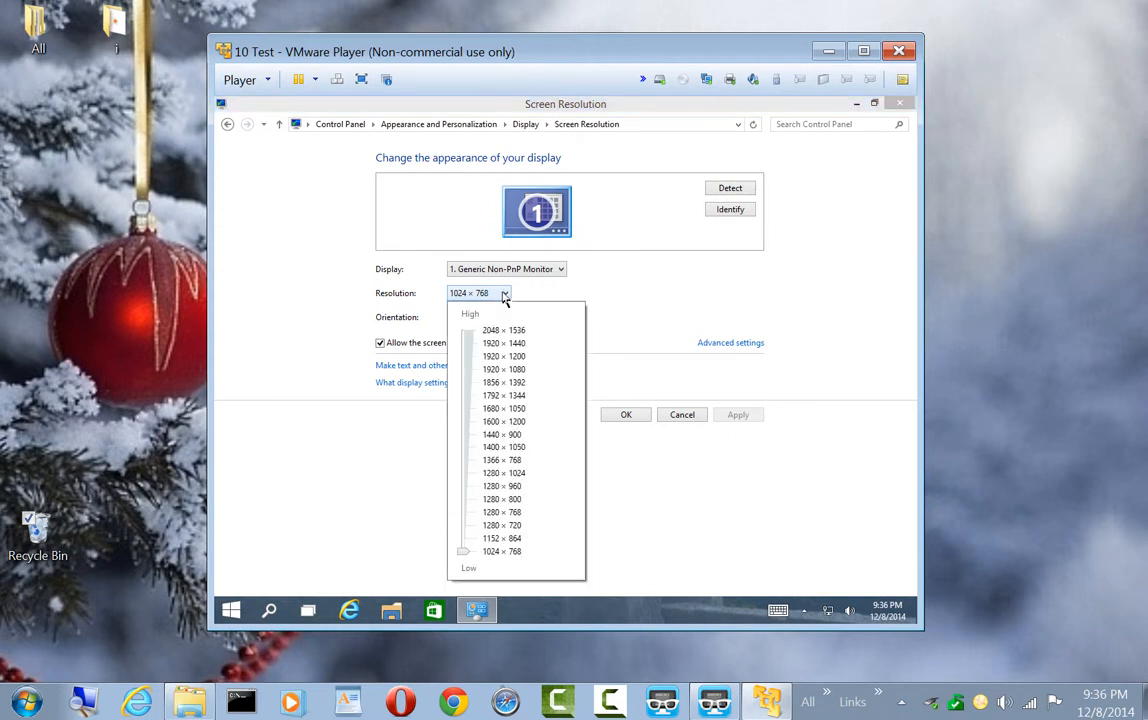
pyautogui.click(503, 437)
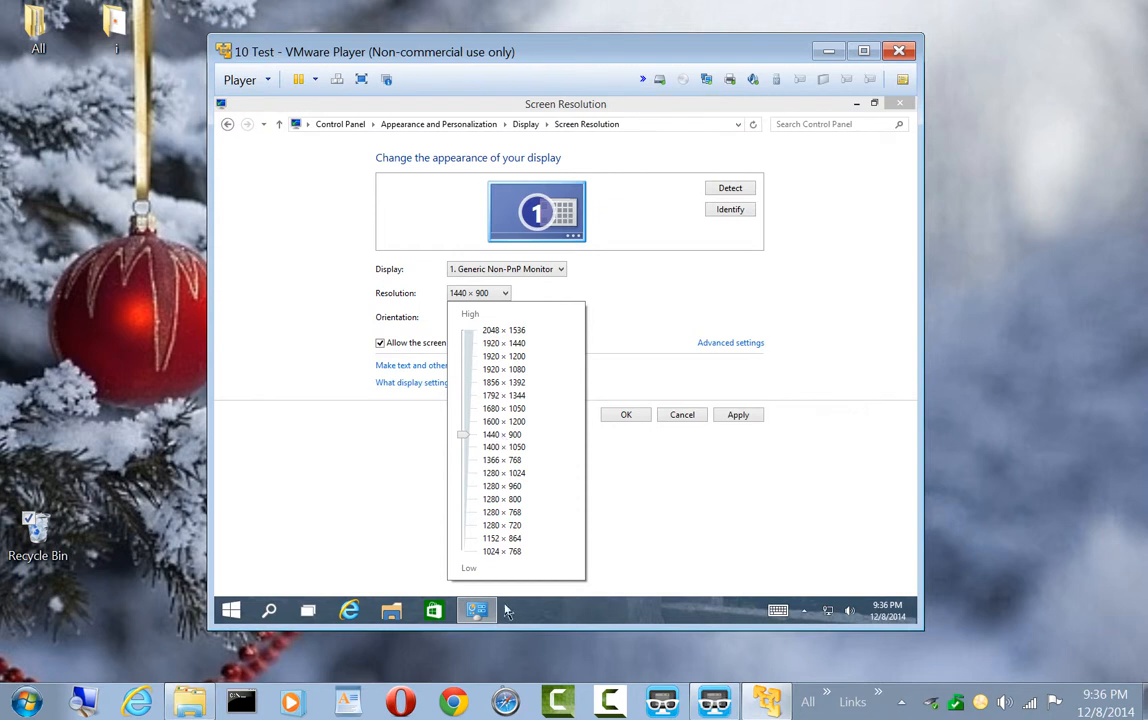
pyautogui.click(741, 419)
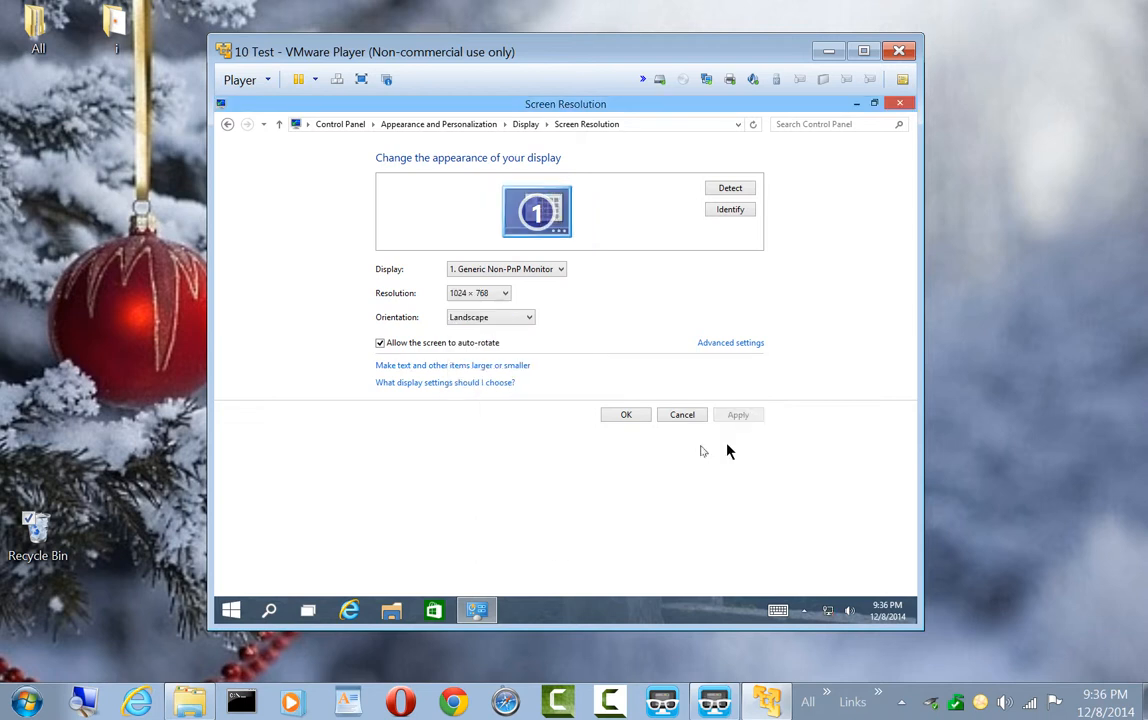
# Set the guest resolution to 1440 × 900, keep the changes, and shift the enlarged VMware Player window so it fits on the desktop
pyautogui.click(505, 294)
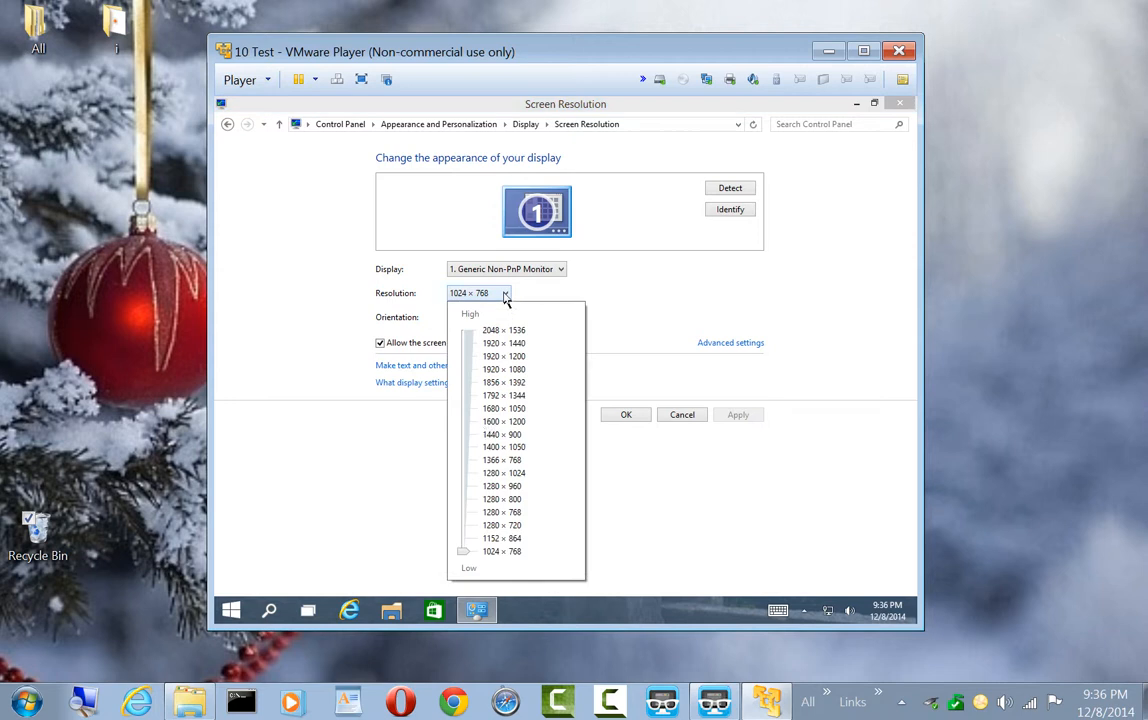
pyautogui.click(492, 436)
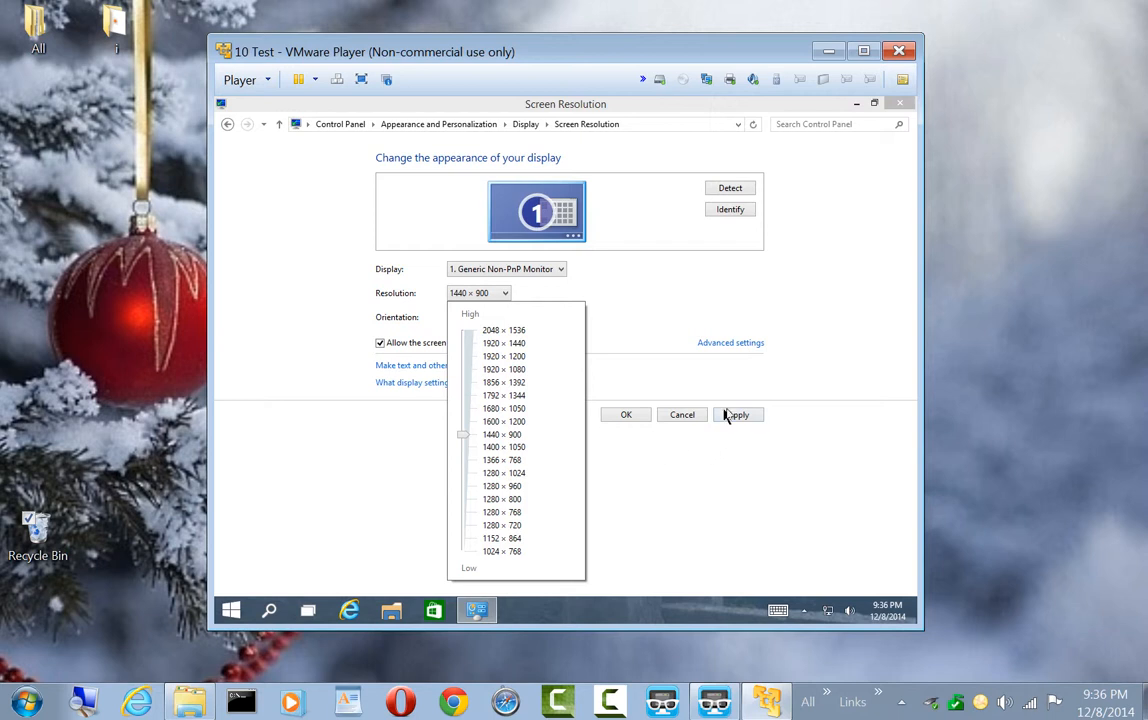
pyautogui.click(731, 422)
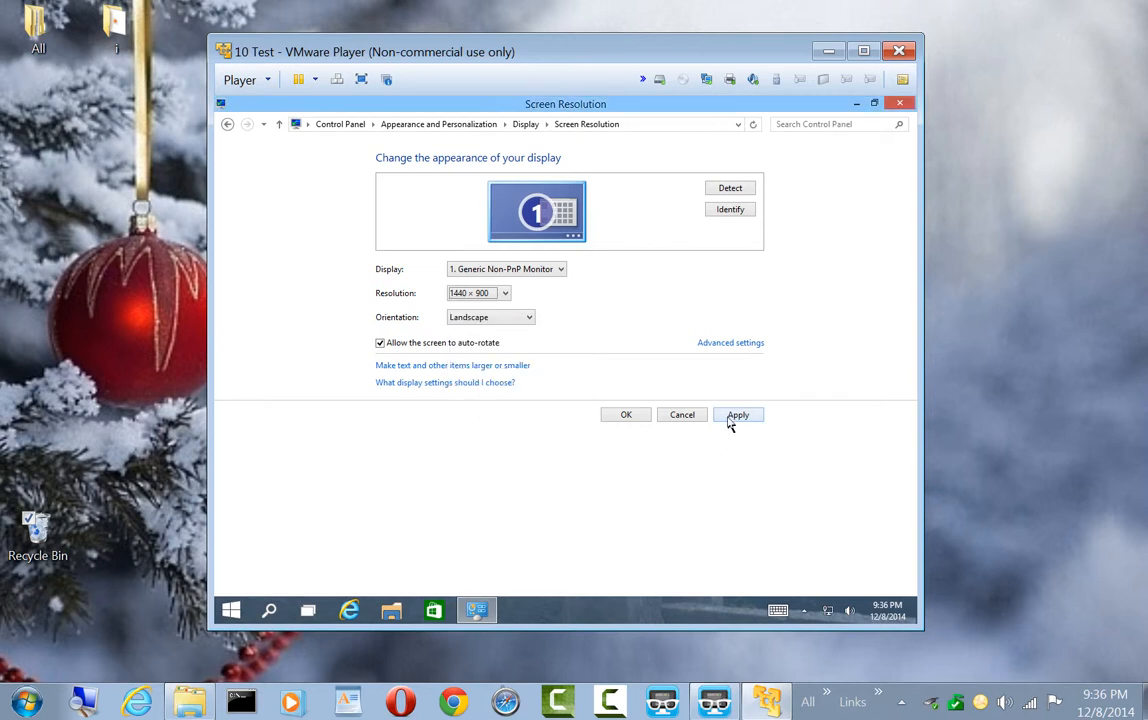
pyautogui.click(731, 422)
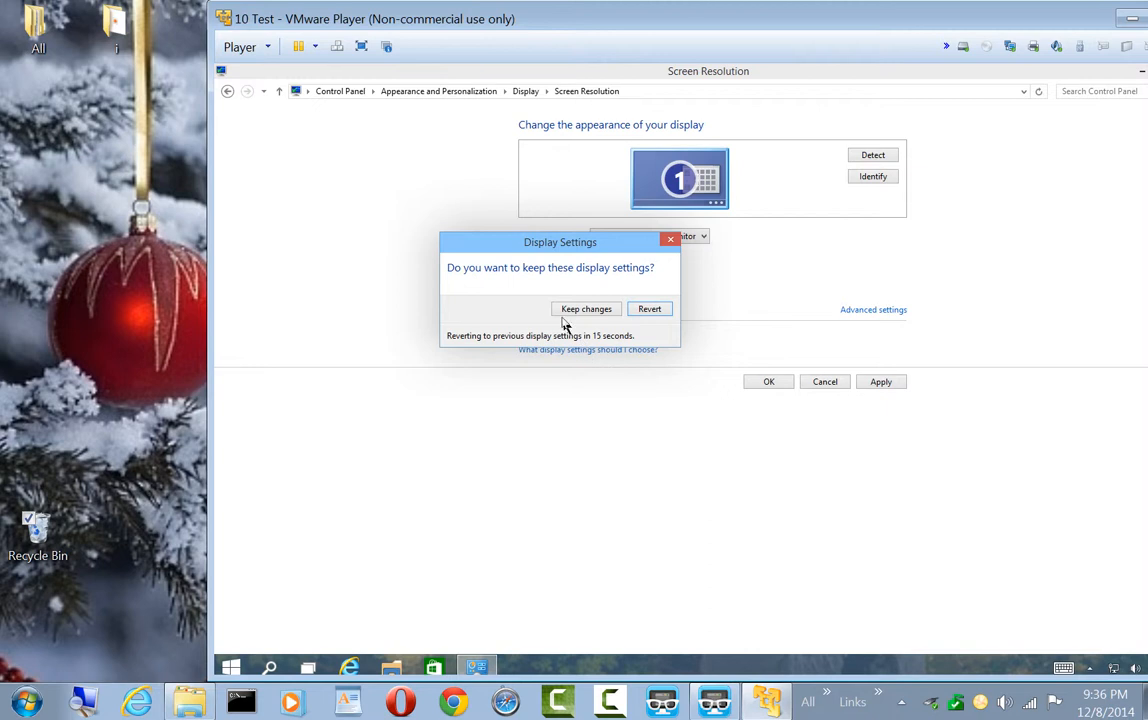
pyautogui.click(578, 313)
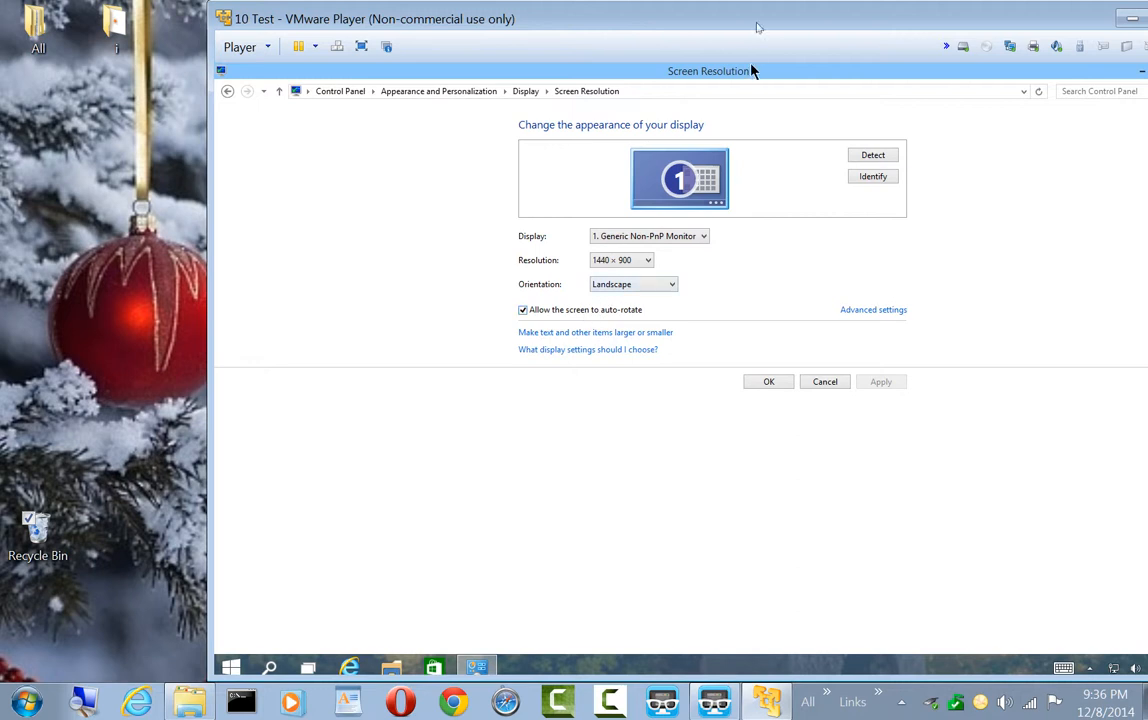
pyautogui.moveTo(752, 70); pyautogui.dragTo(592, 70)
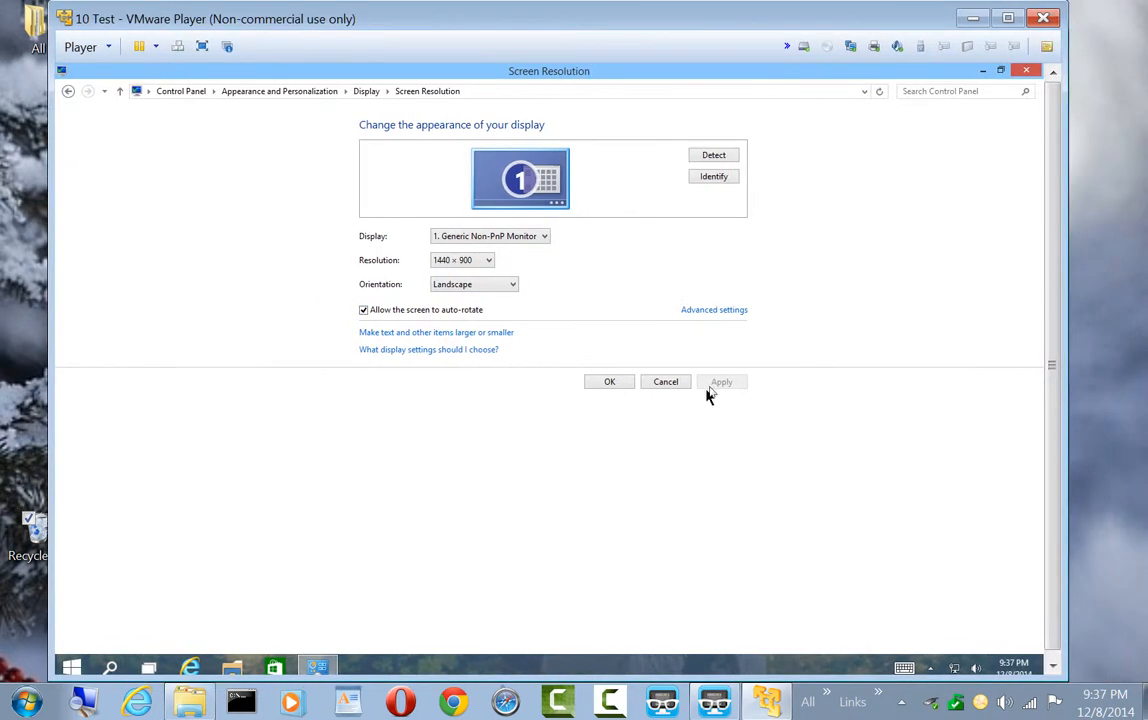
pyautogui.click(612, 382)
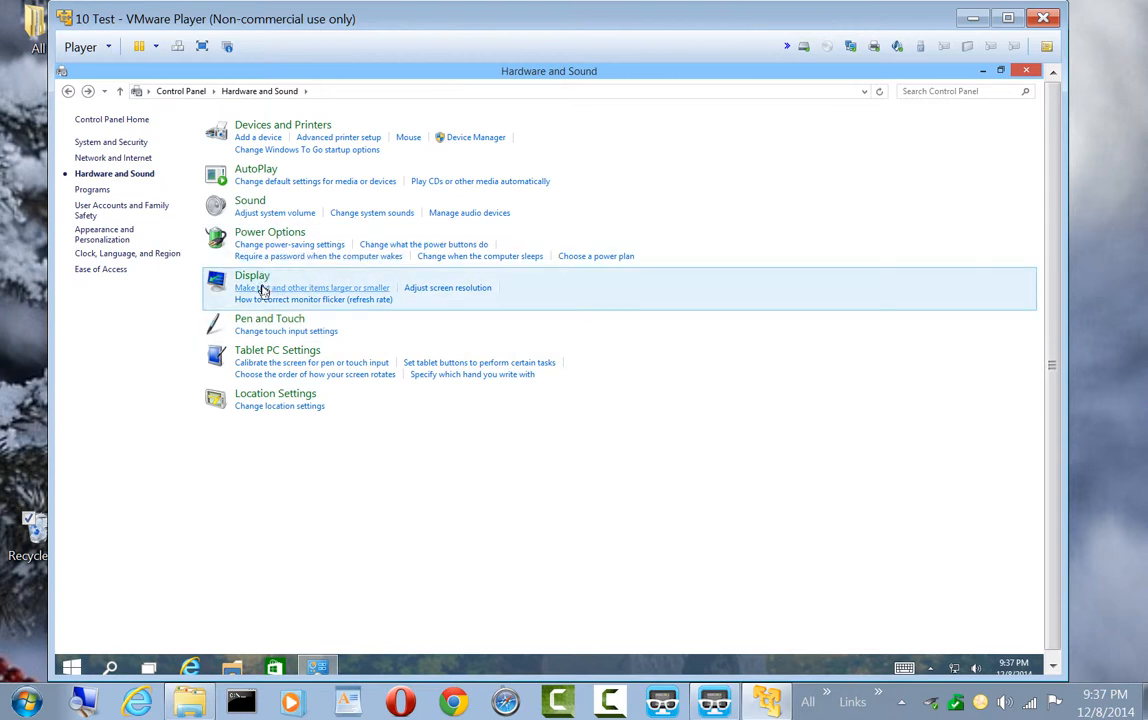
# Set the guest's display scaling to Medium - 125%, apply it, and sign out of Windows immediately
pyautogui.click(262, 290)
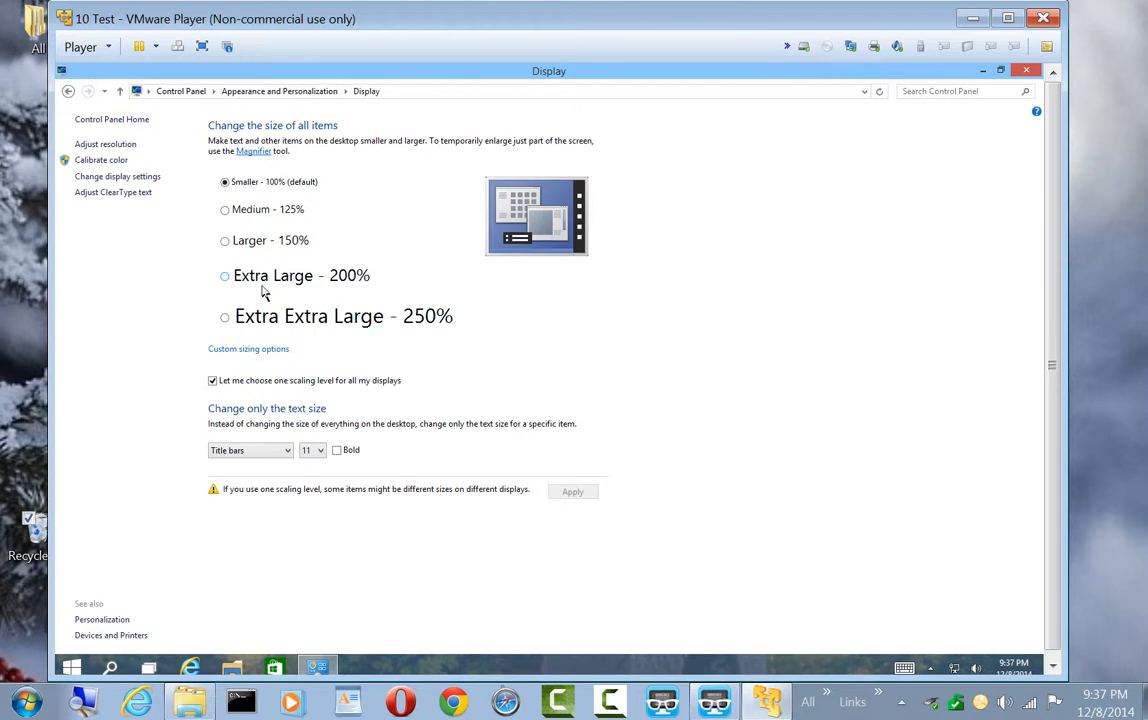
pyautogui.click(224, 211)
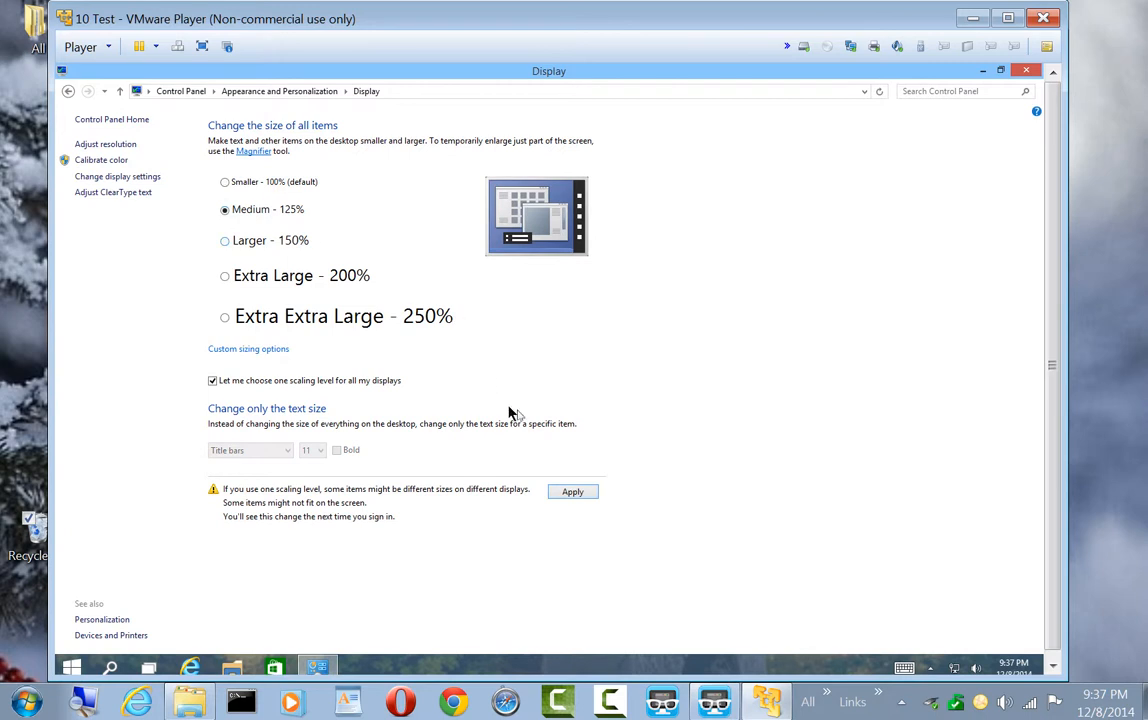
pyautogui.click(566, 500)
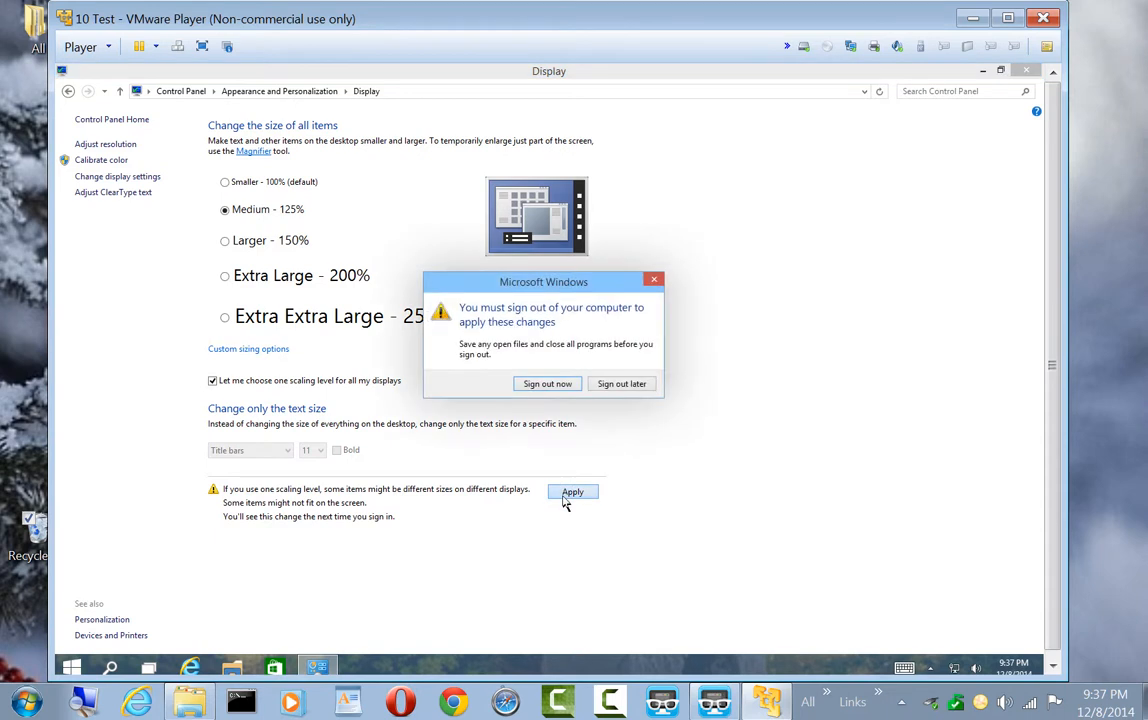
pyautogui.click(545, 389)
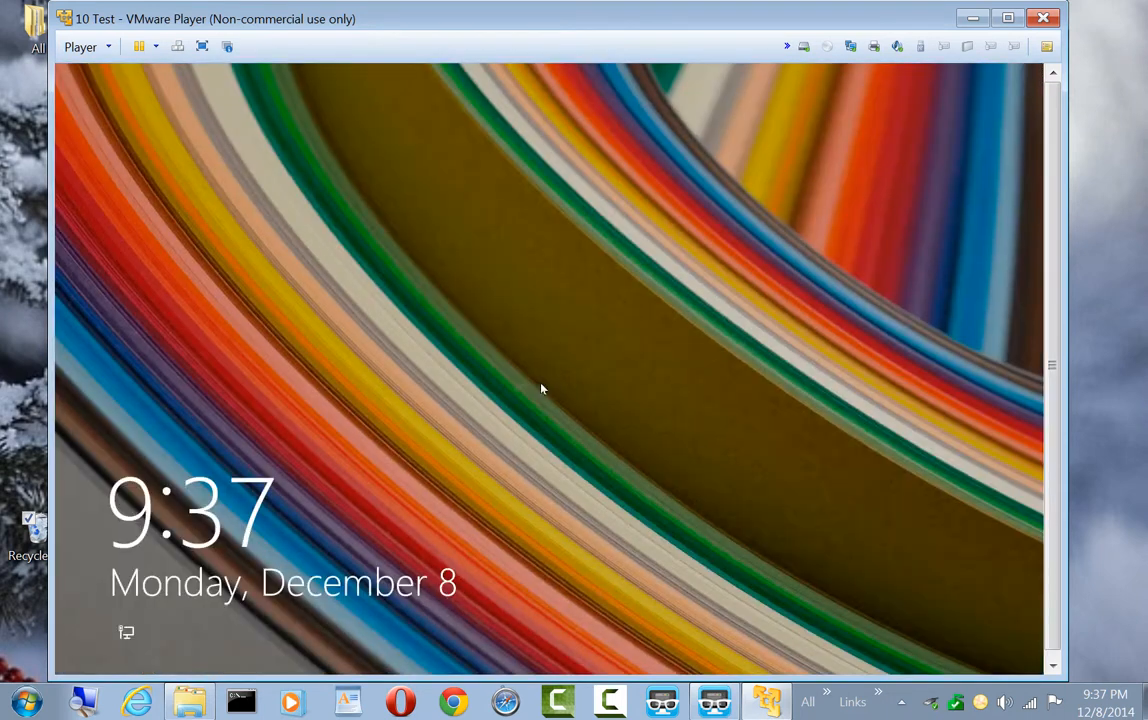
# Dismiss the guest's lock screen and sign back in to Windows by entering the account password
pyautogui.click(539, 351)
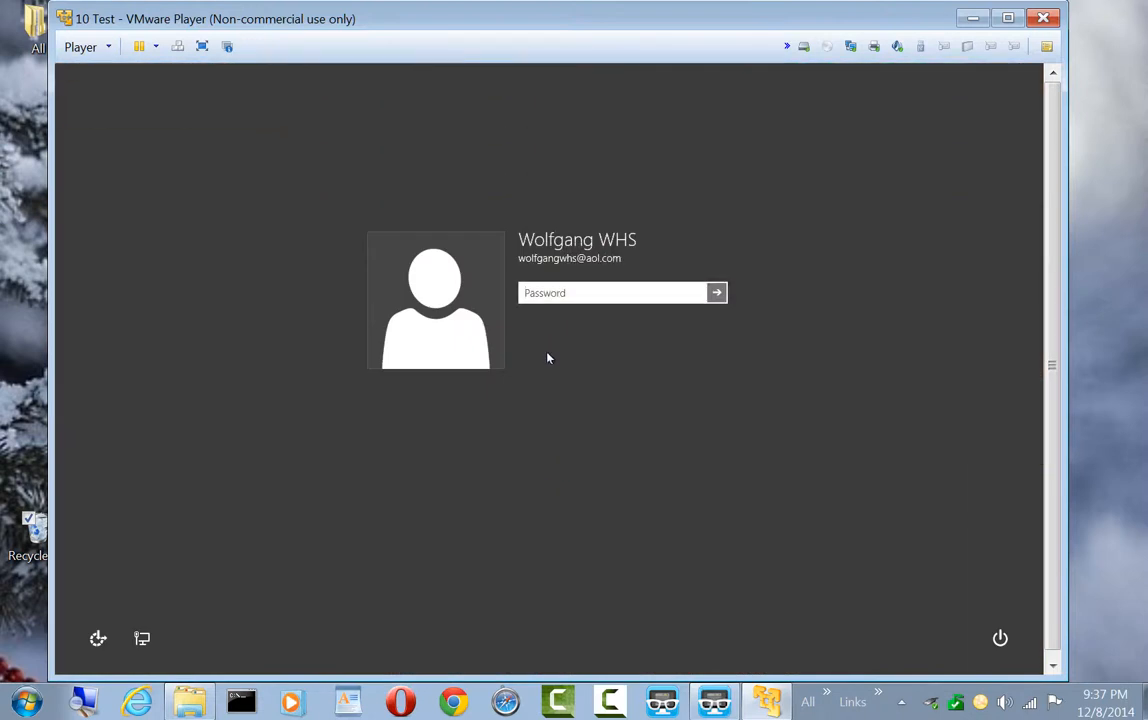
pyautogui.write('password')
pyautogui.press('Return')
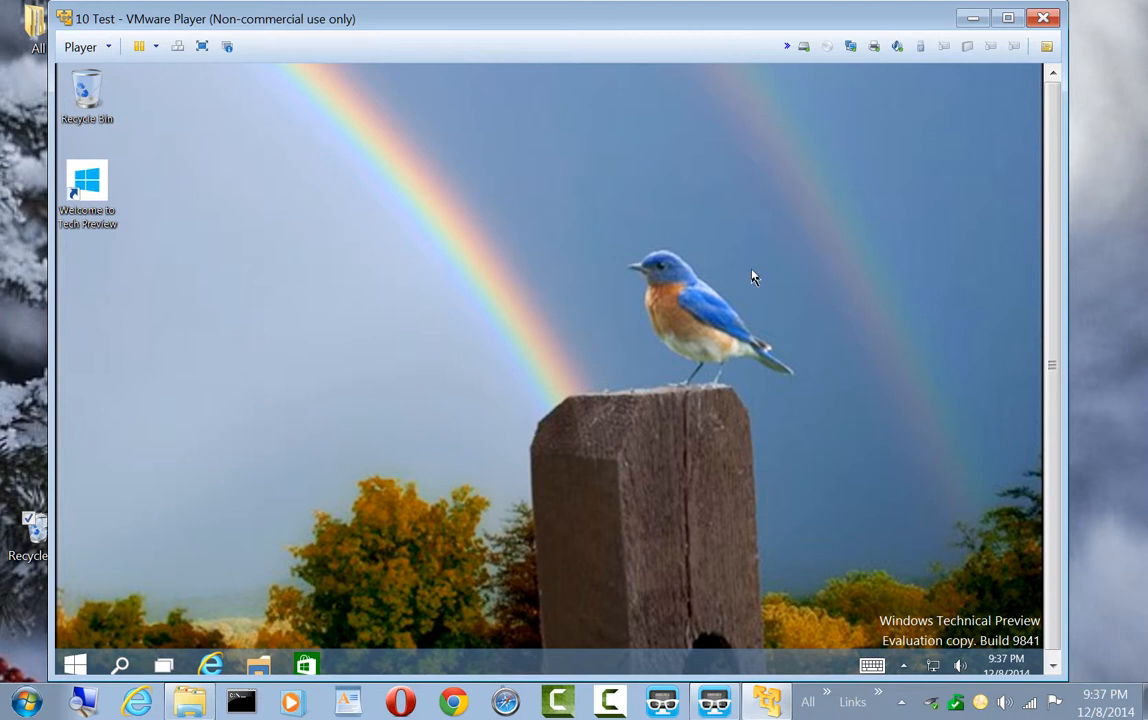
# Maximize the VMware Player window and switch the virtual machine to full screen
pyautogui.click(1008, 18)
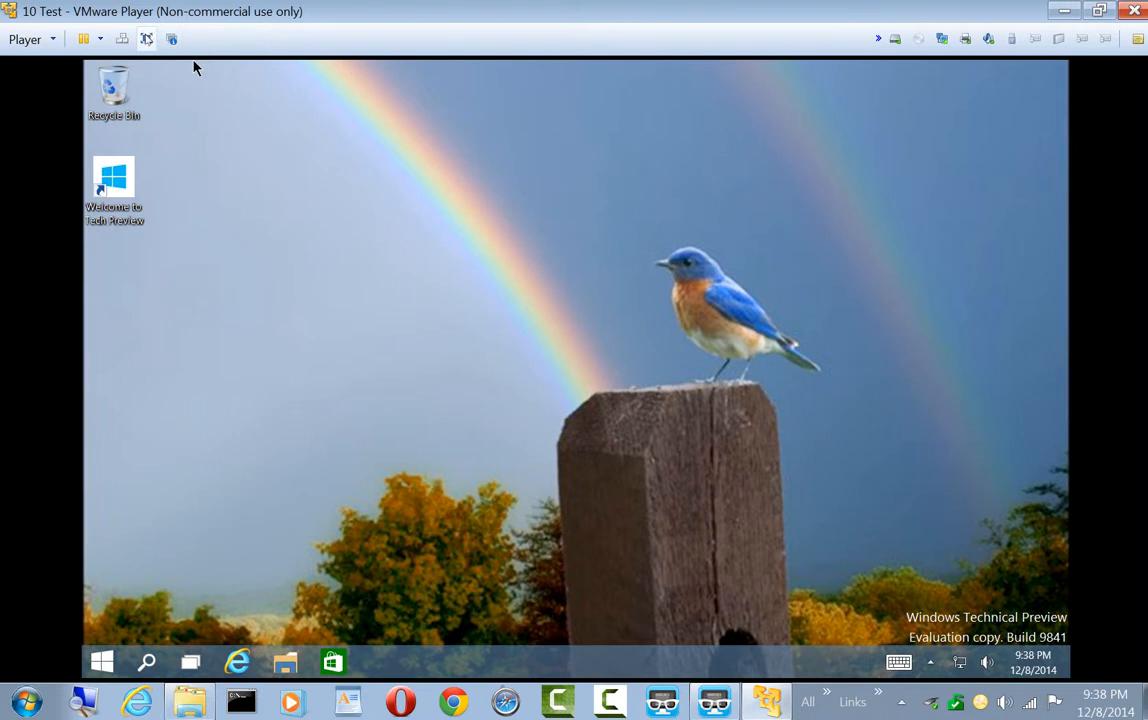
pyautogui.click(147, 39)
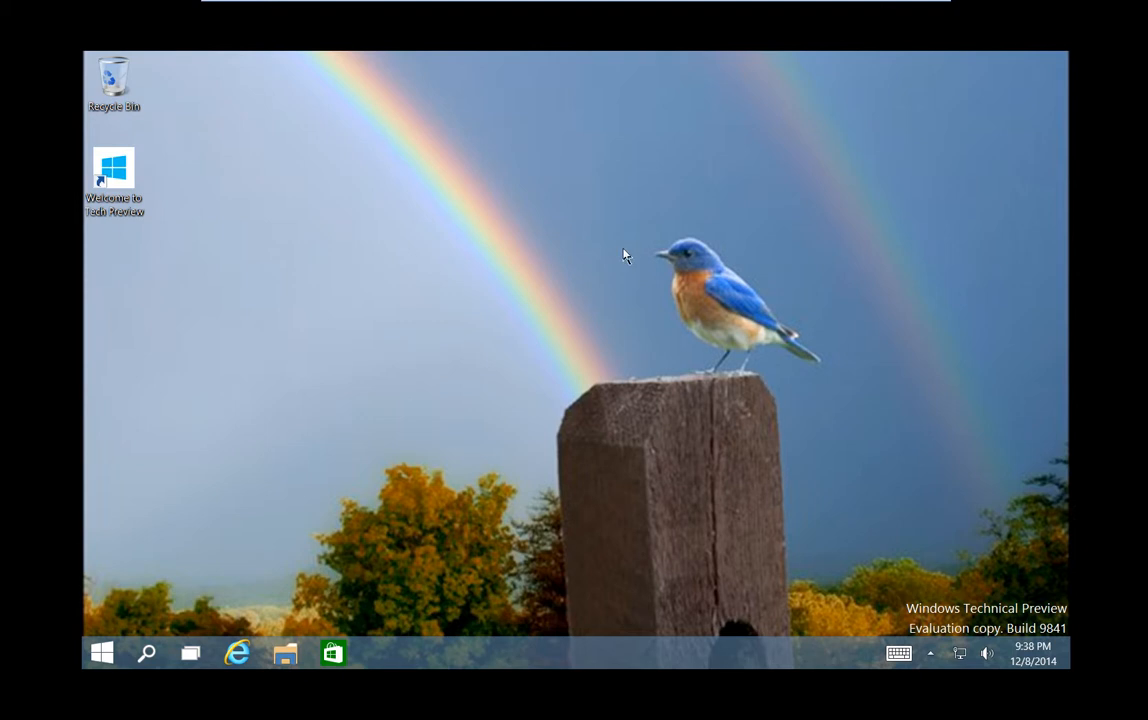
# View the guest's File Explorer in full screen, close it, and return the virtual machine to the window view
pyautogui.click(283, 654)
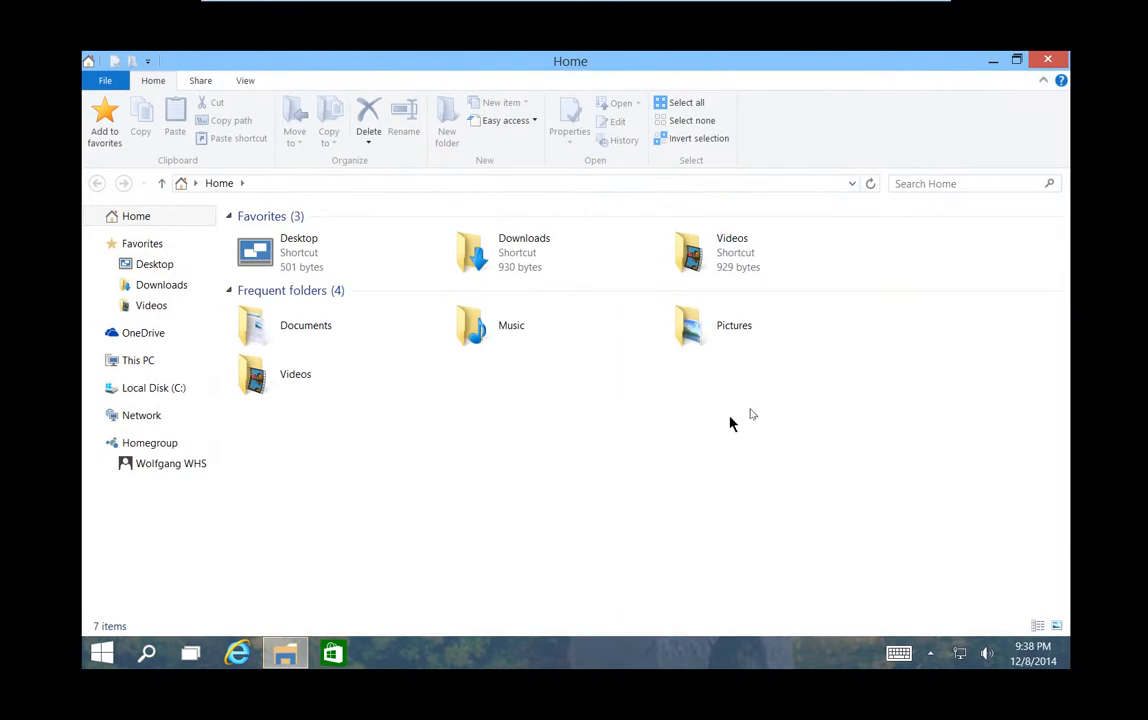
pyautogui.click(1045, 62)
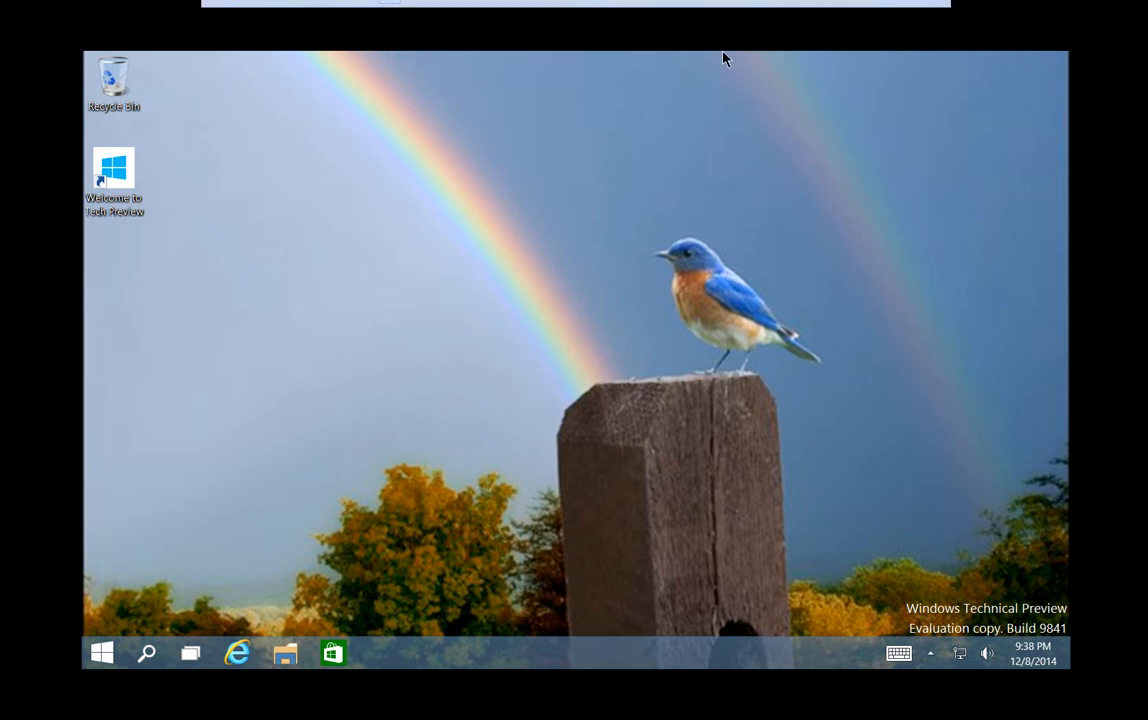
pyautogui.moveTo(724, 58)
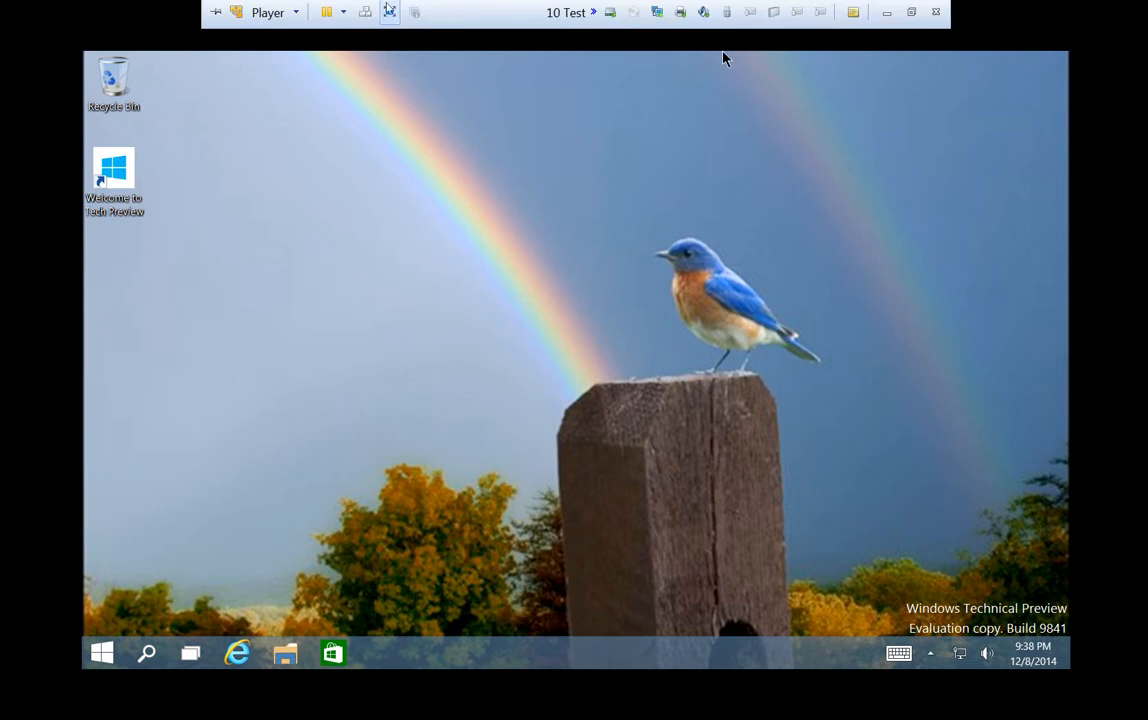
pyautogui.hotkey('ctrl', 'alt', 'Return')
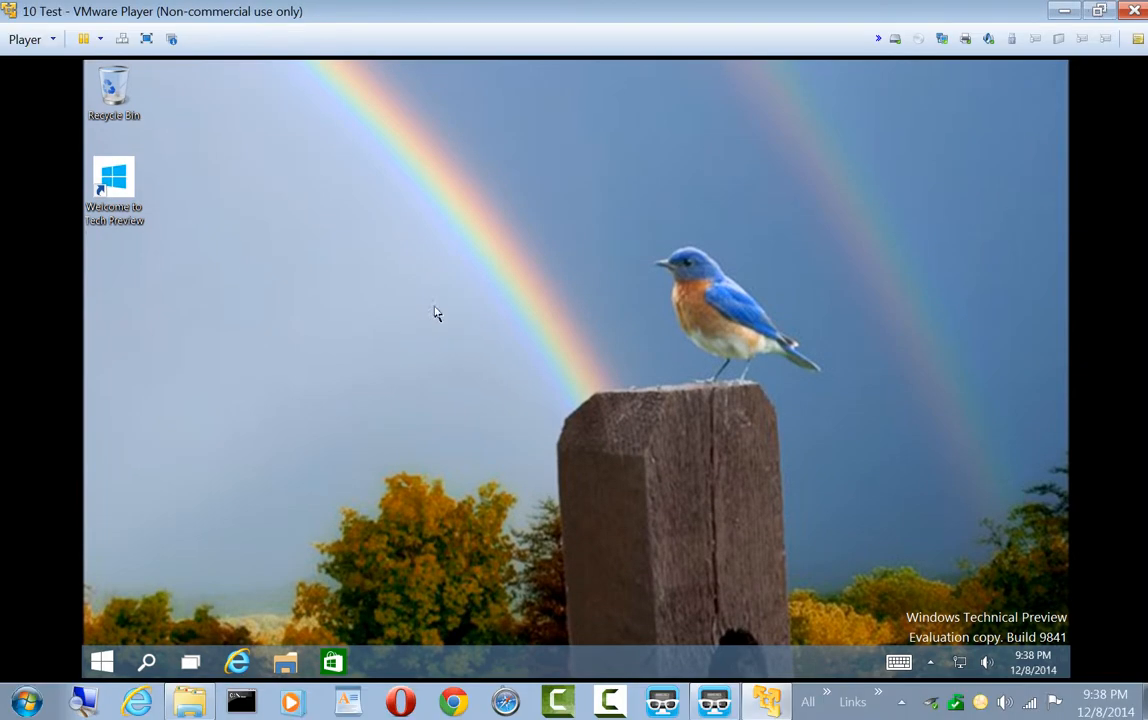
# Open the guest's File Explorer, view VMware Player's options for closing the virtual machine, cancel them, and close File Explorer
pyautogui.click(285, 664)
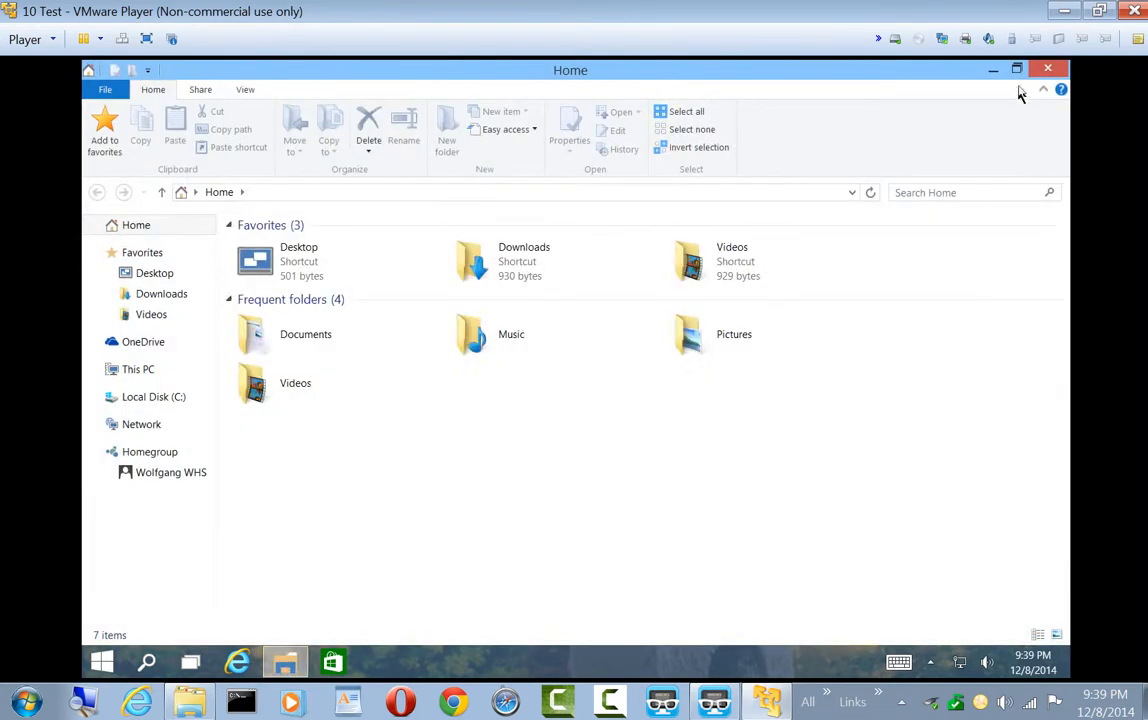
pyautogui.click(1135, 12)
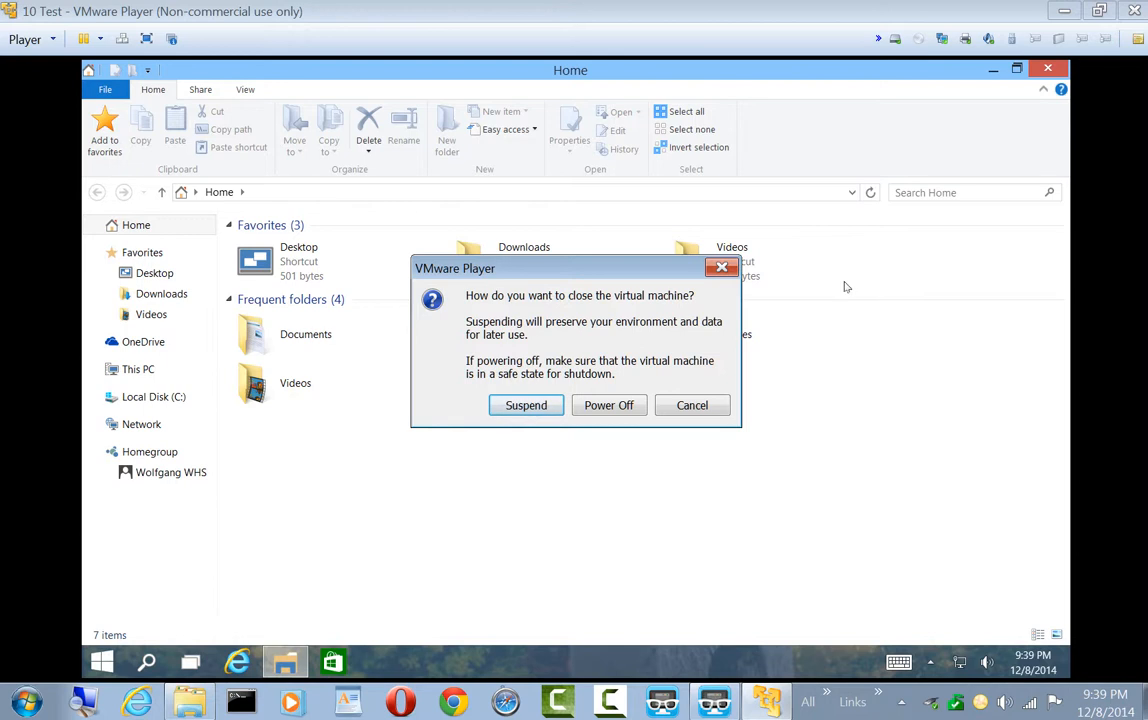
pyautogui.click(693, 406)
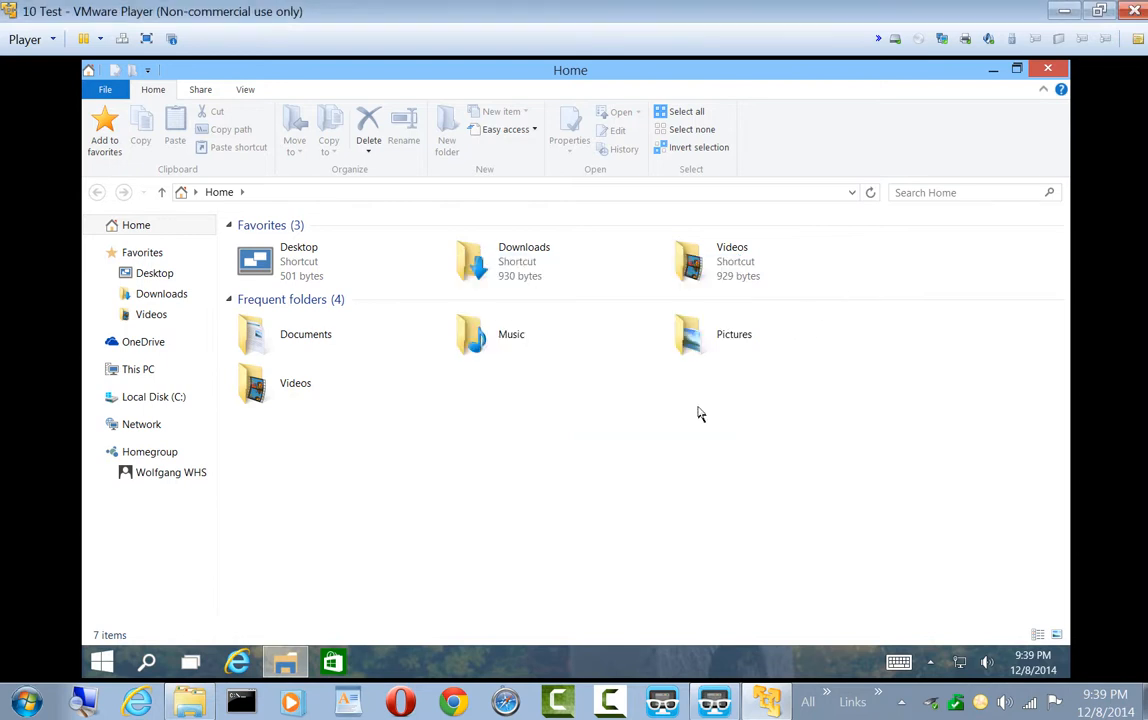
pyautogui.click(1044, 71)
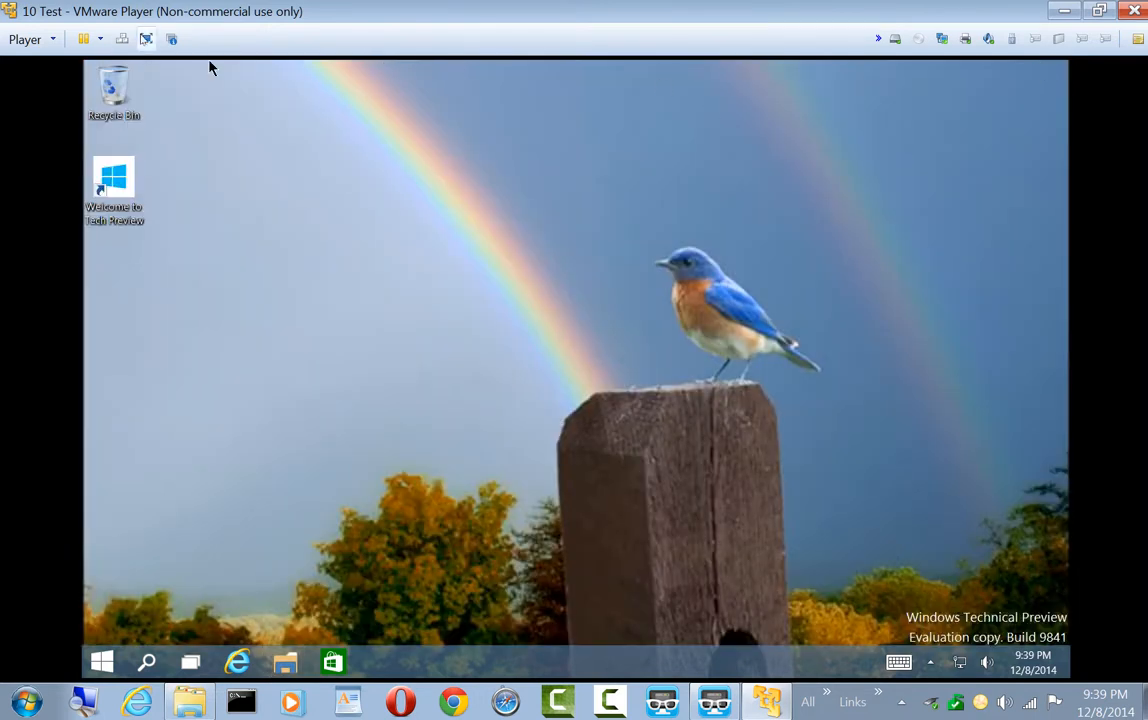
# Show the virtual machine in full screen, return to the window view, and briefly view the host's Start menu
pyautogui.click(146, 39)
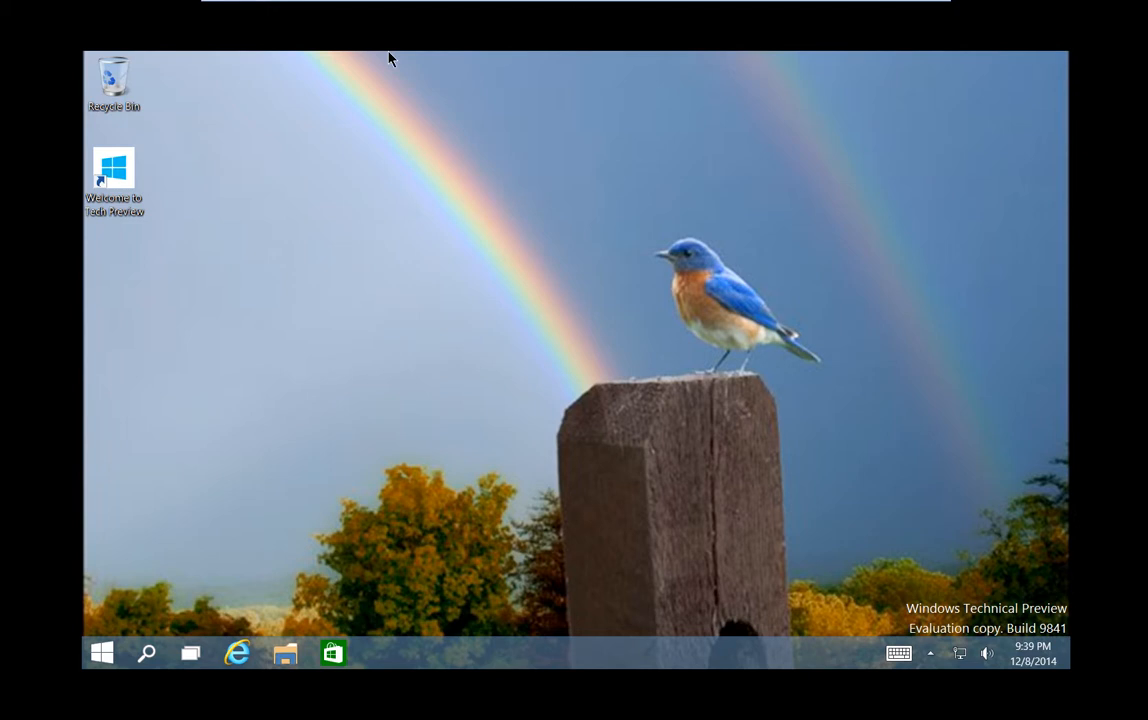
pyautogui.moveTo(389, 55)
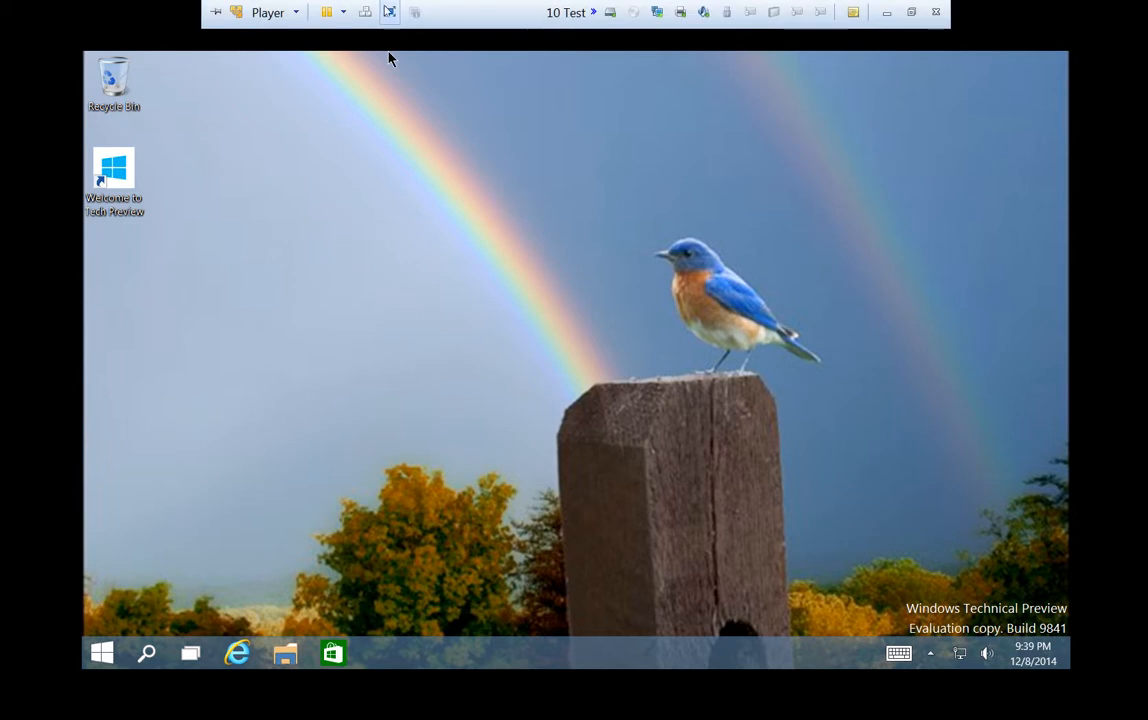
pyautogui.click(389, 12)
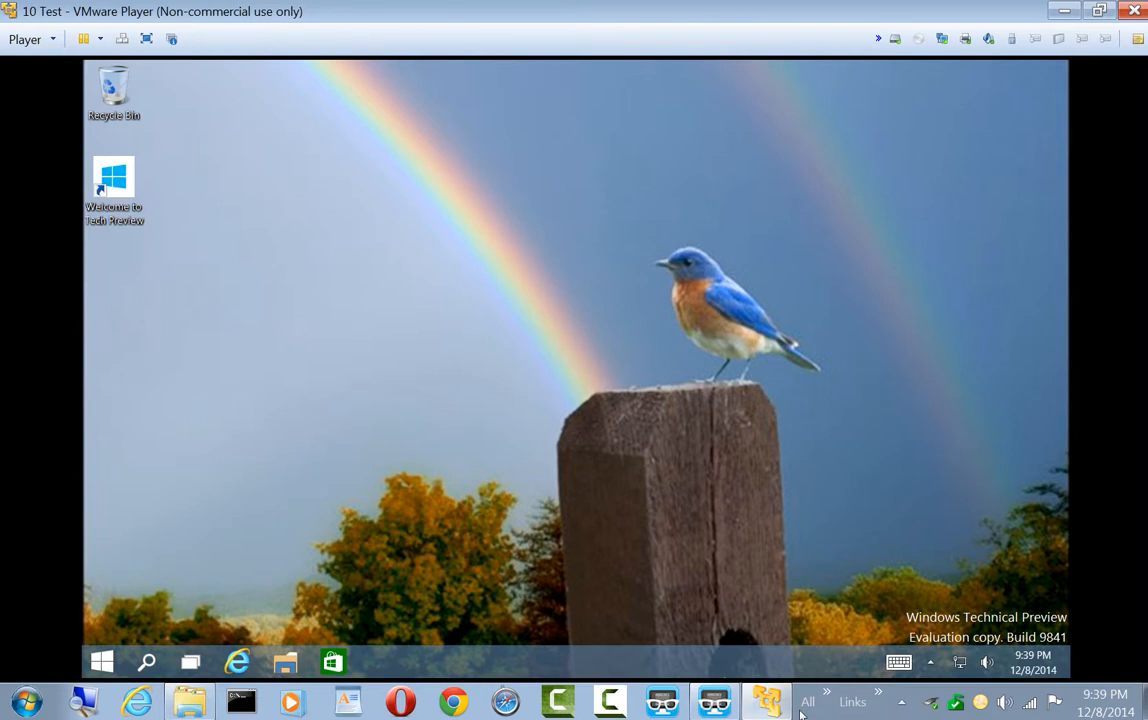
pyautogui.click(27, 703)
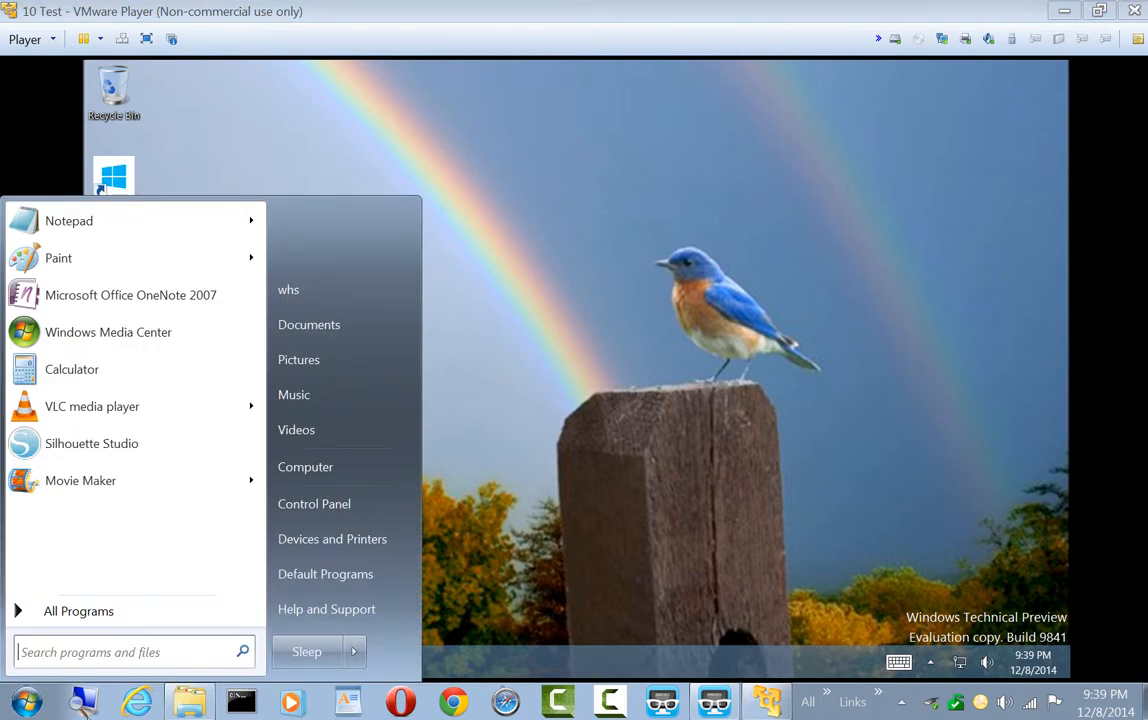
pyautogui.click(424, 496)
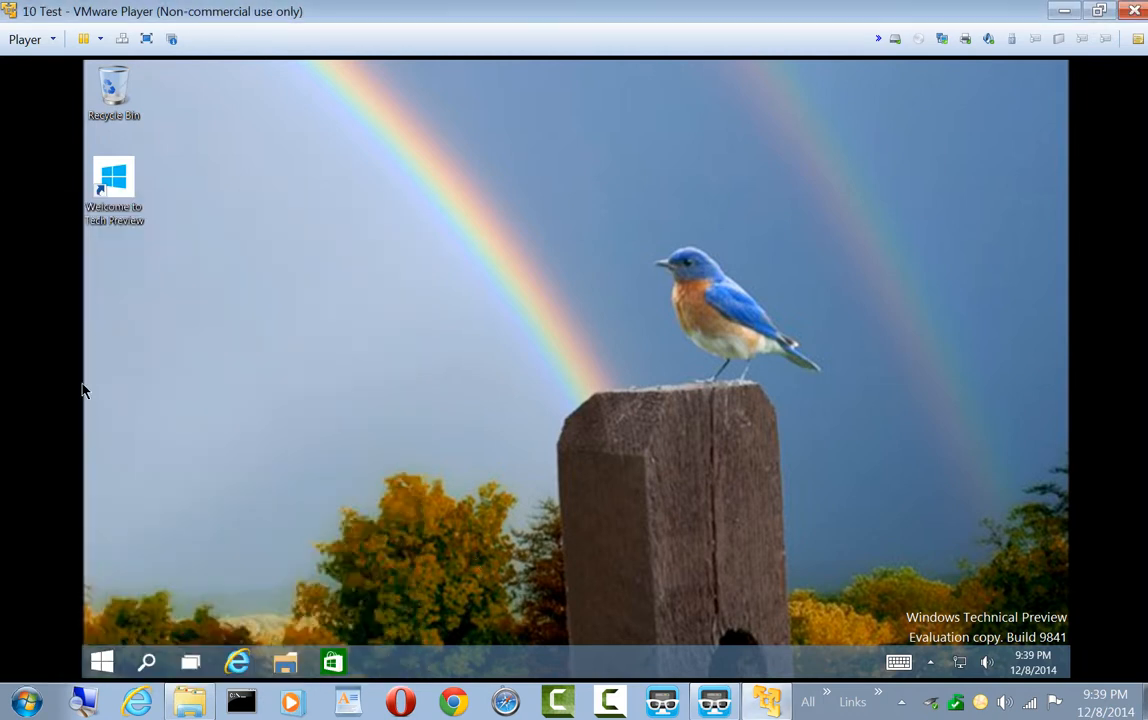